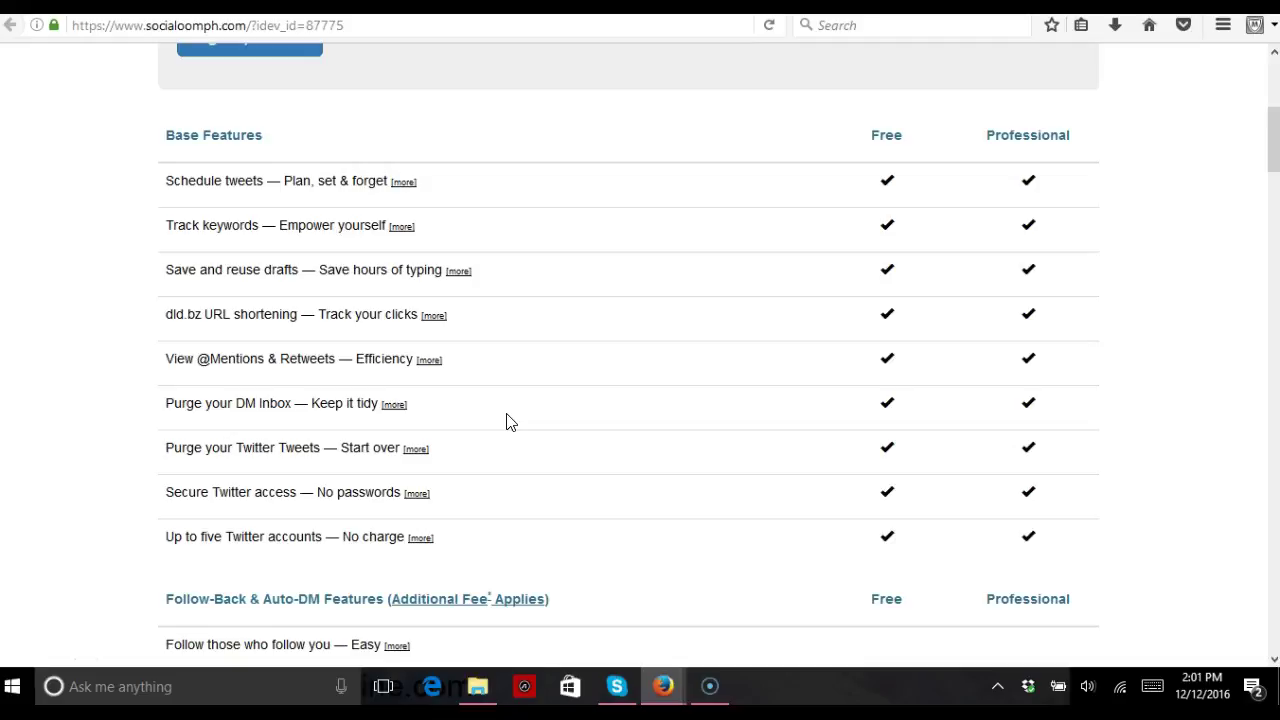
Review the comparison of free and professional features, and look at the options for managing social networks.
drag(1272, 120, 1273, 241)
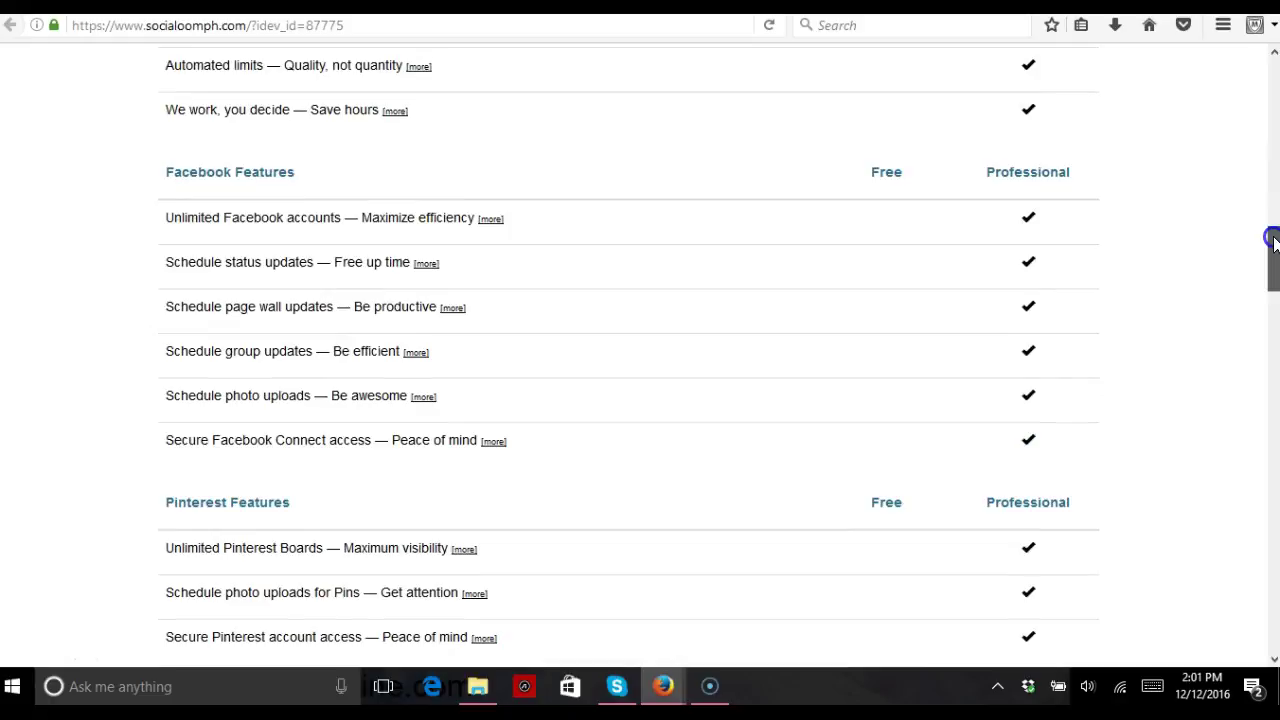
drag(1273, 241, 1271, 69)
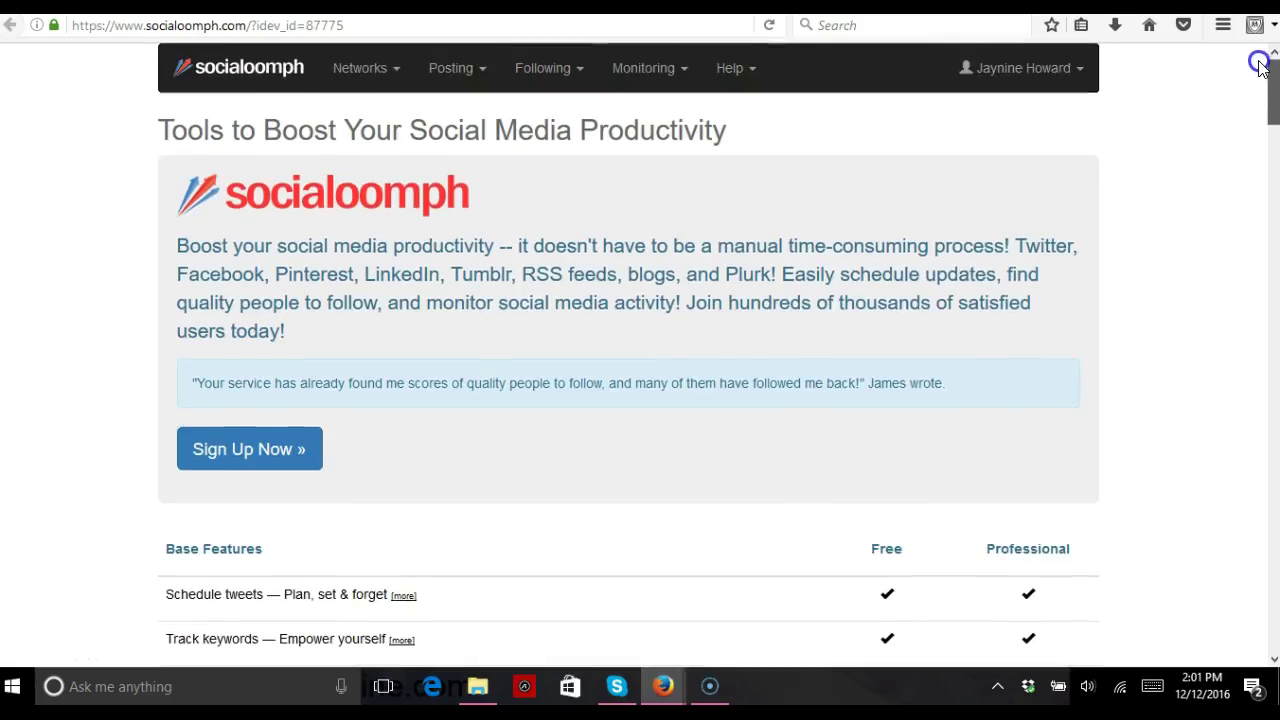
click(387, 76)
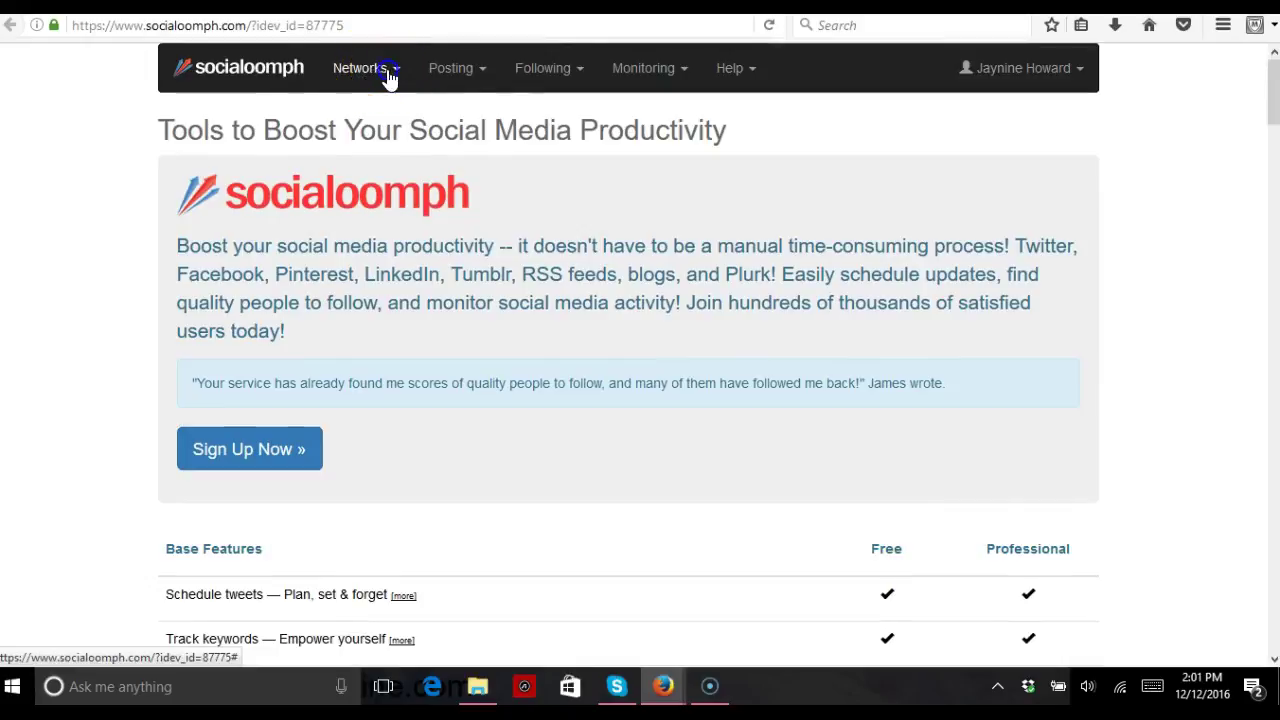
click(376, 117)
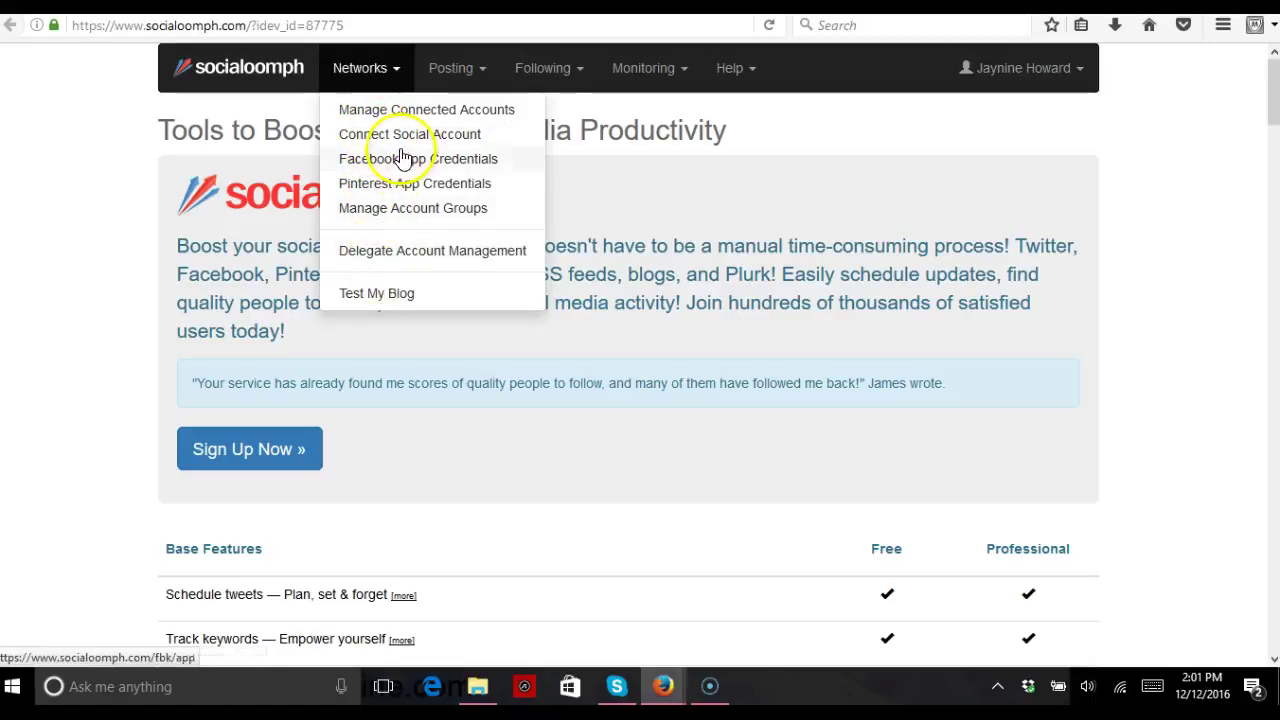
Create a new image and text update and open the file chooser for its first image.
click(464, 72)
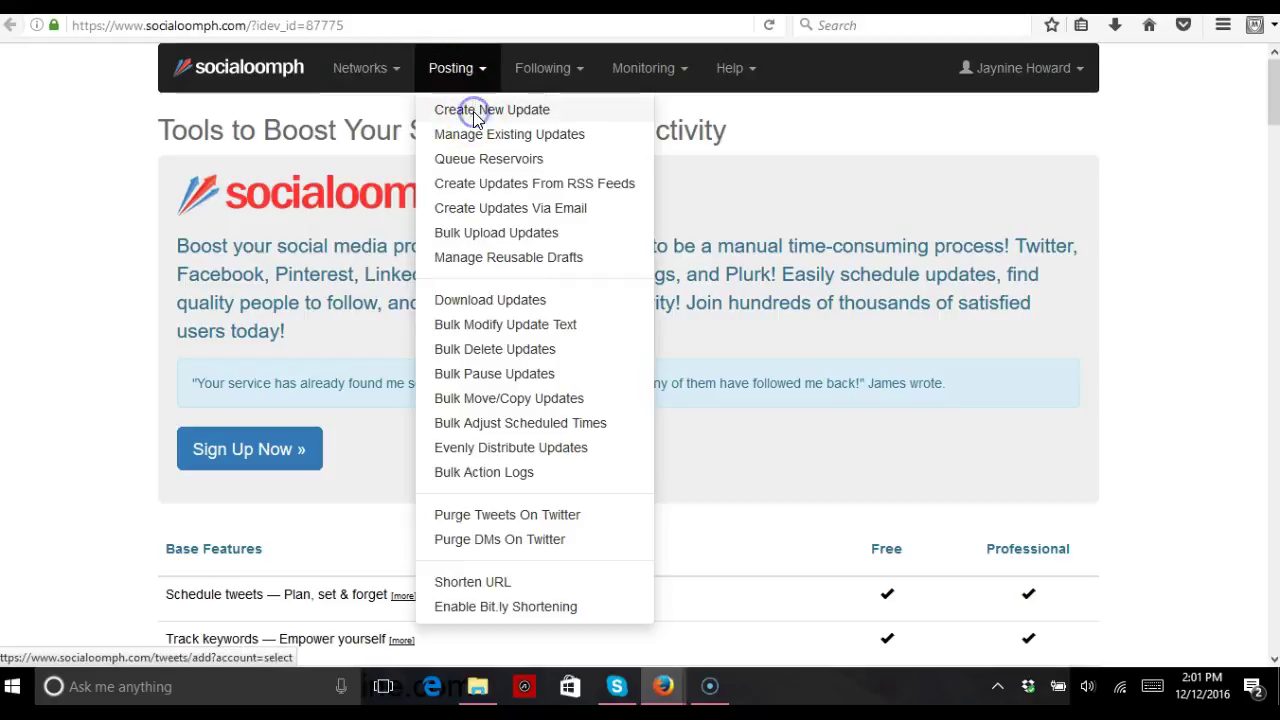
click(476, 112)
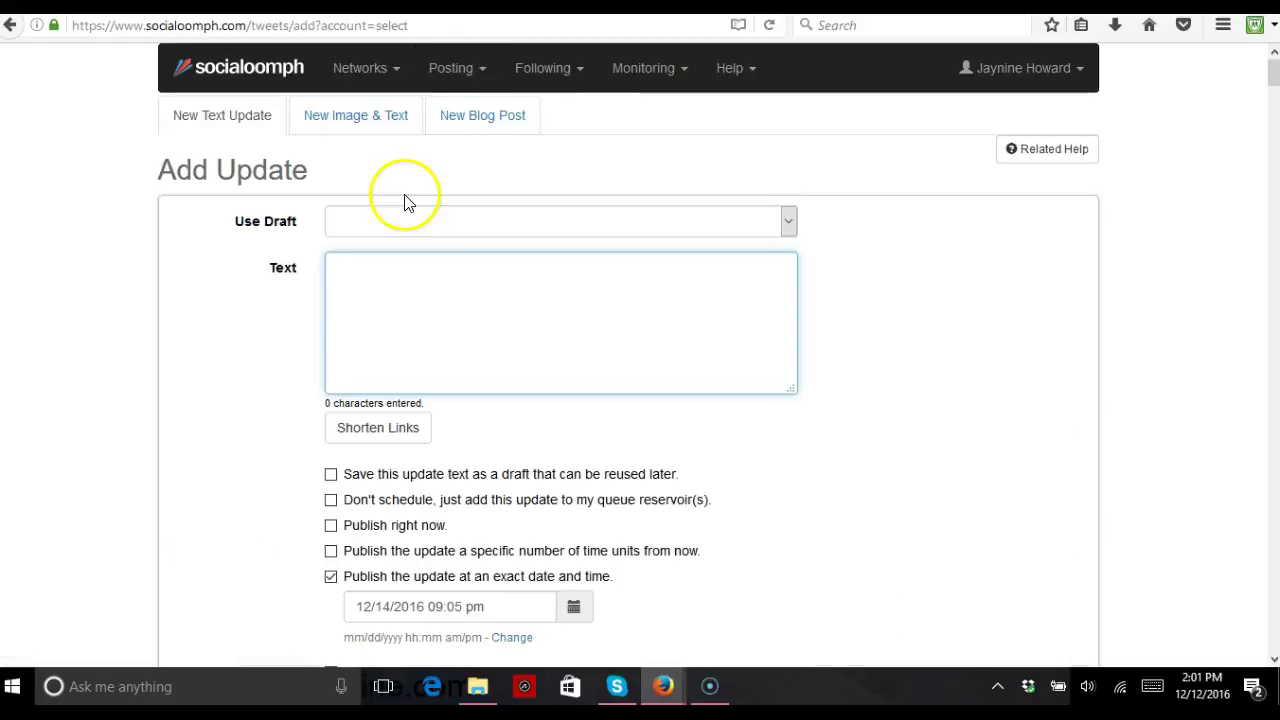
click(225, 122)
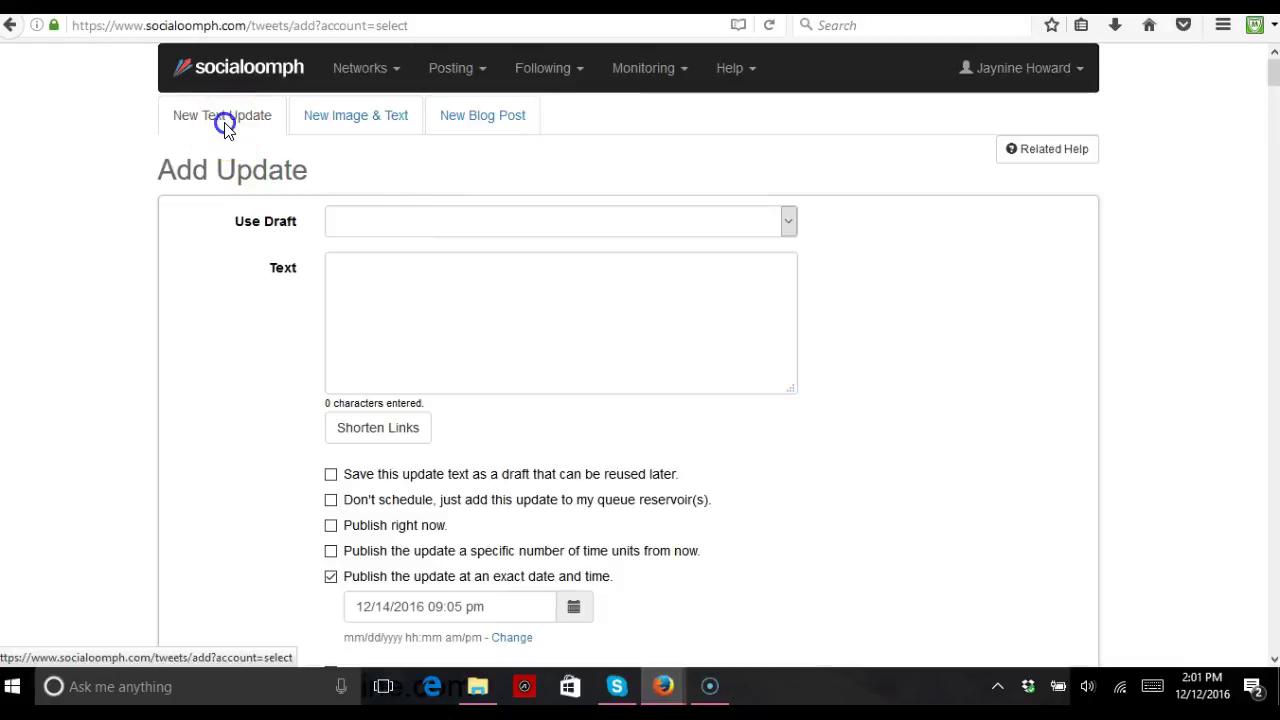
click(392, 120)
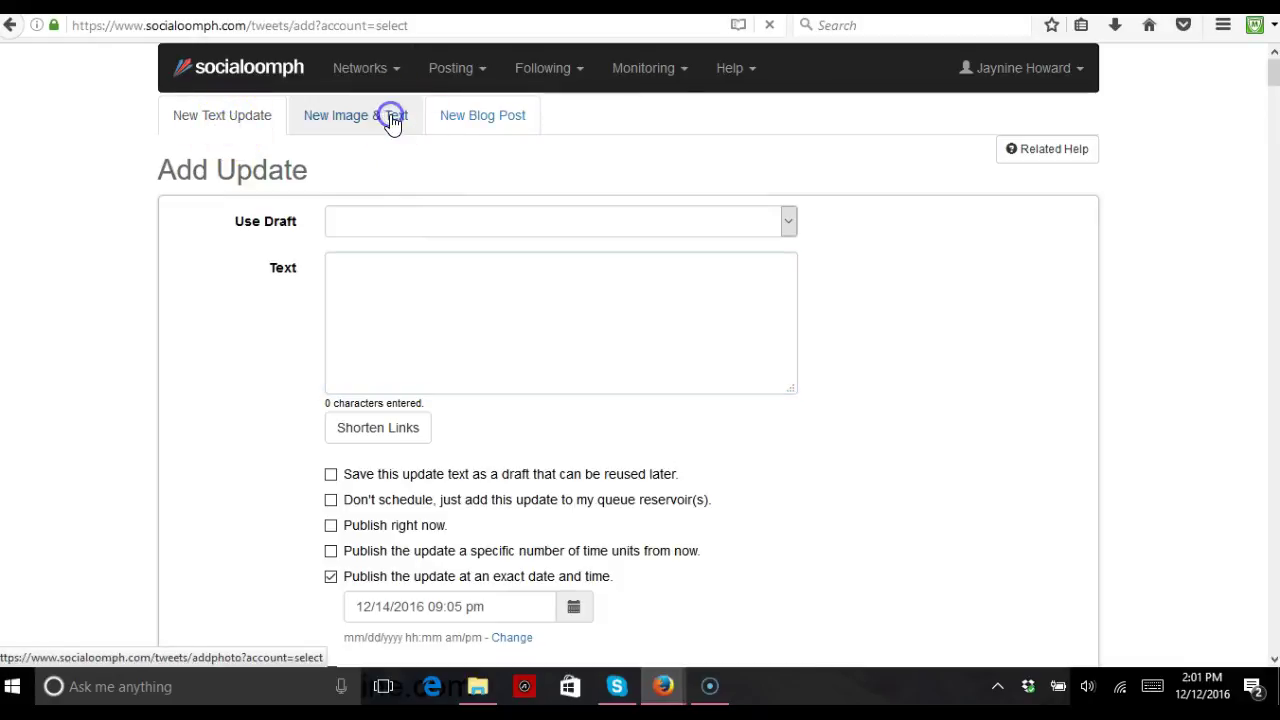
click(372, 226)
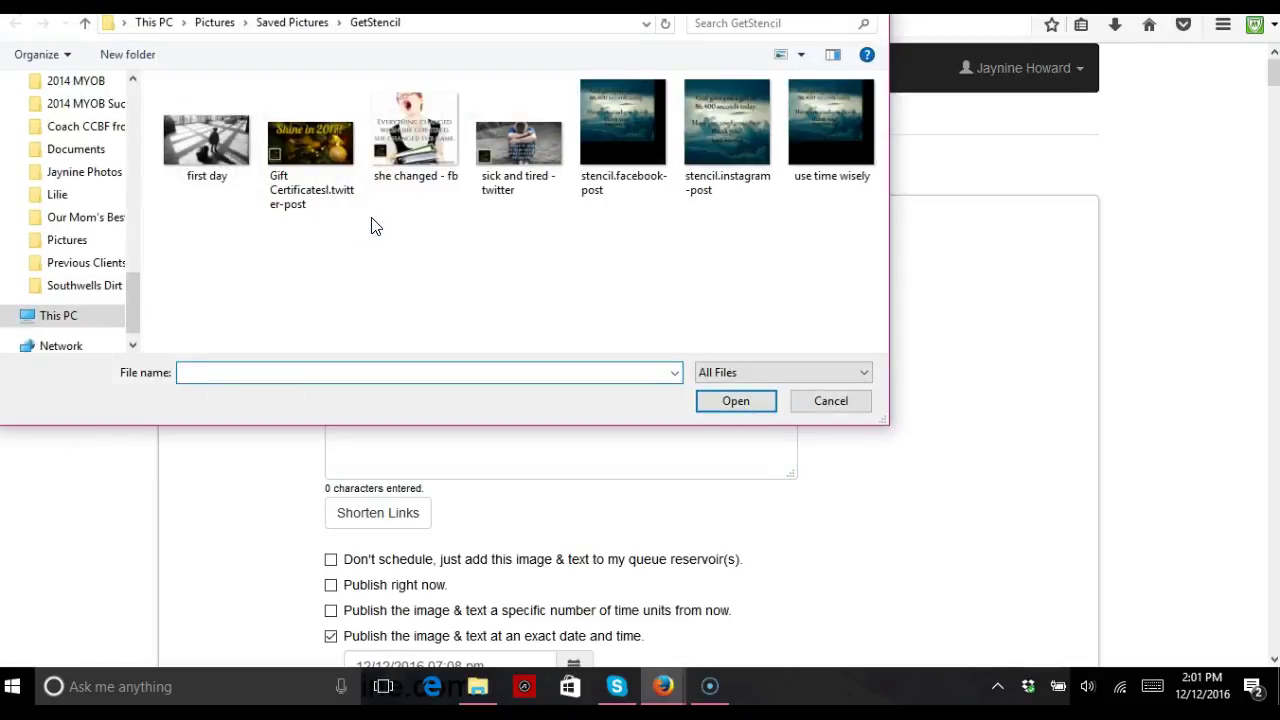
Look over the Twitter, Facebook and Instagram versions of the images in the GetStencil folder.
click(441, 150)
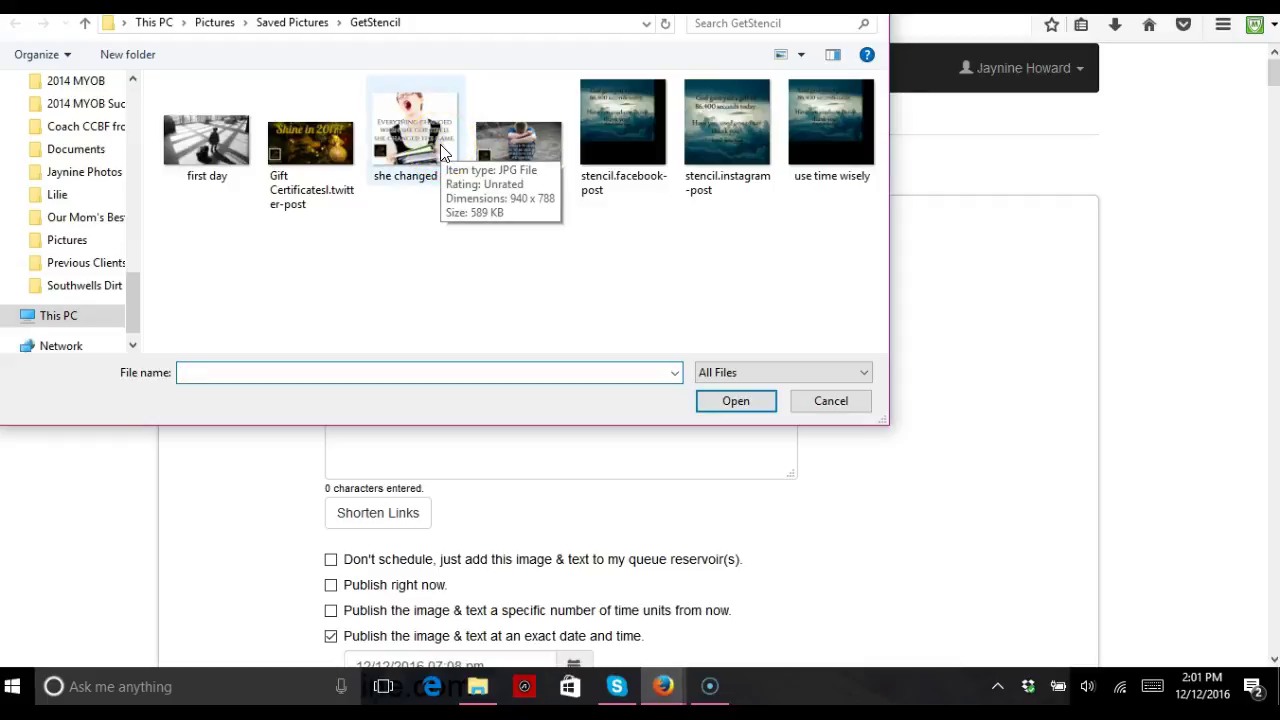
click(517, 149)
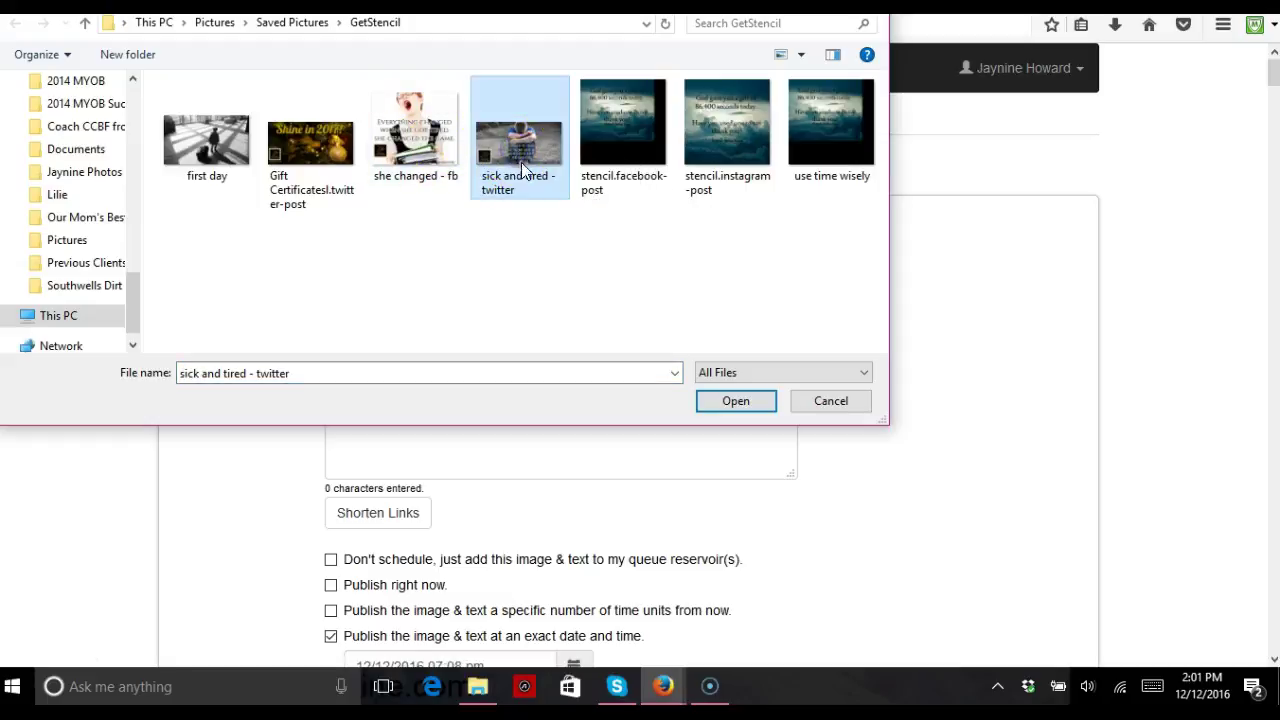
click(637, 147)
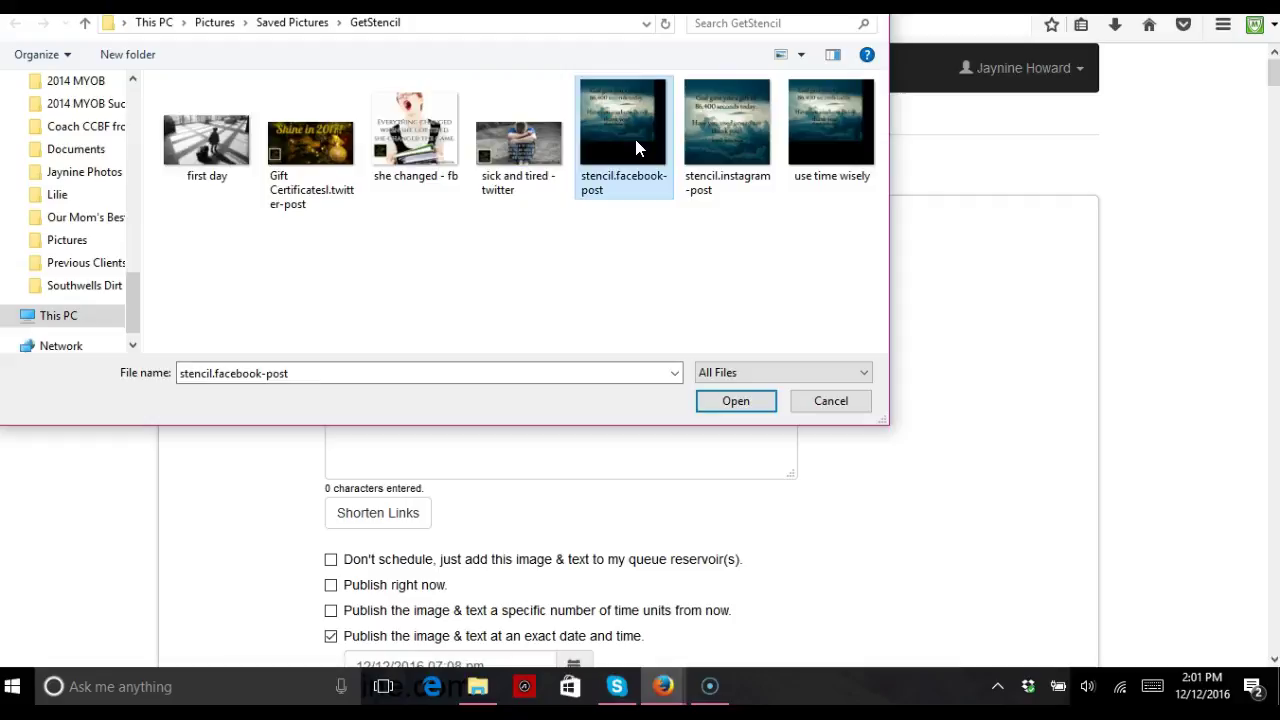
click(731, 137)
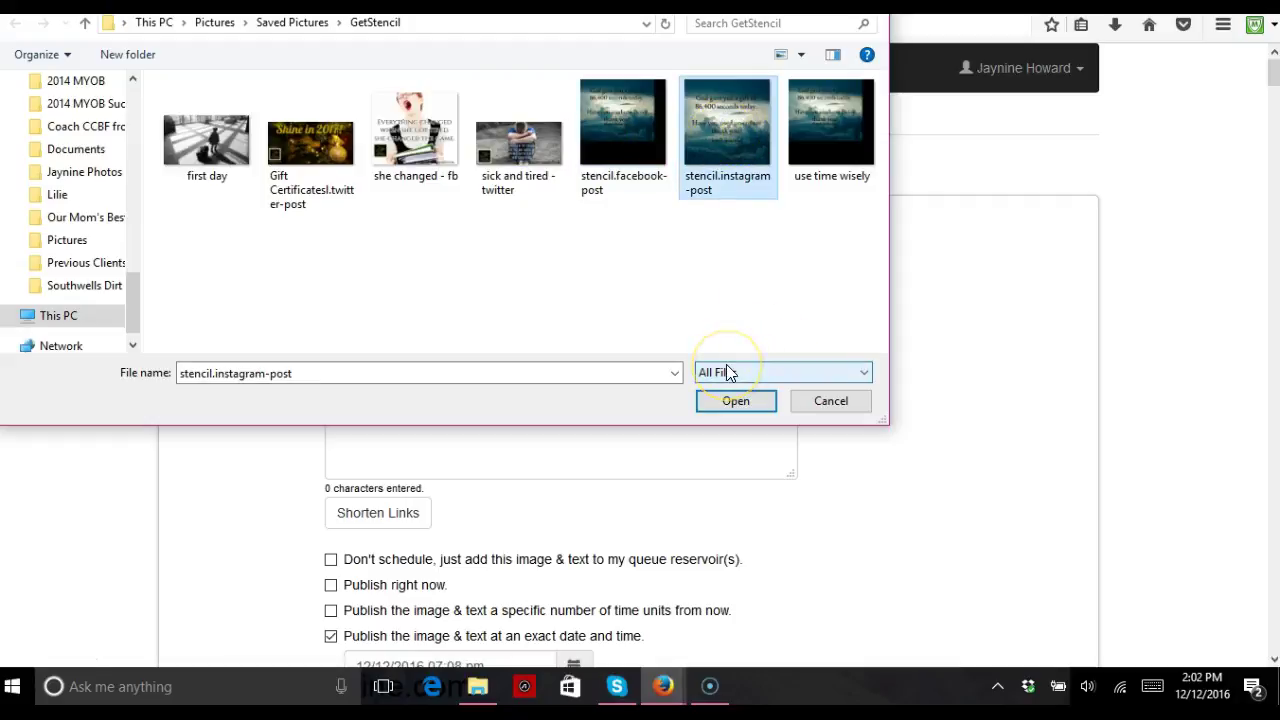
click(716, 416)
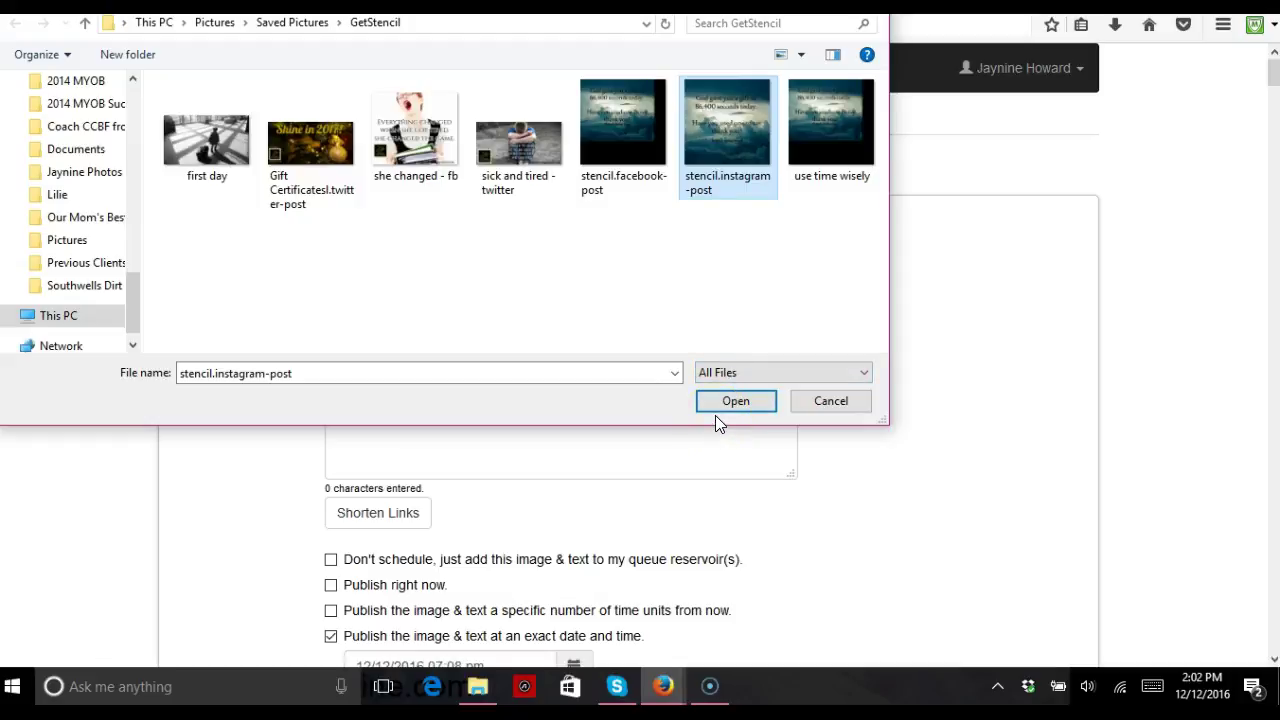
Browse to the Saved Pictures folder on this PC and check its coco chanel subfolder.
click(75, 242)
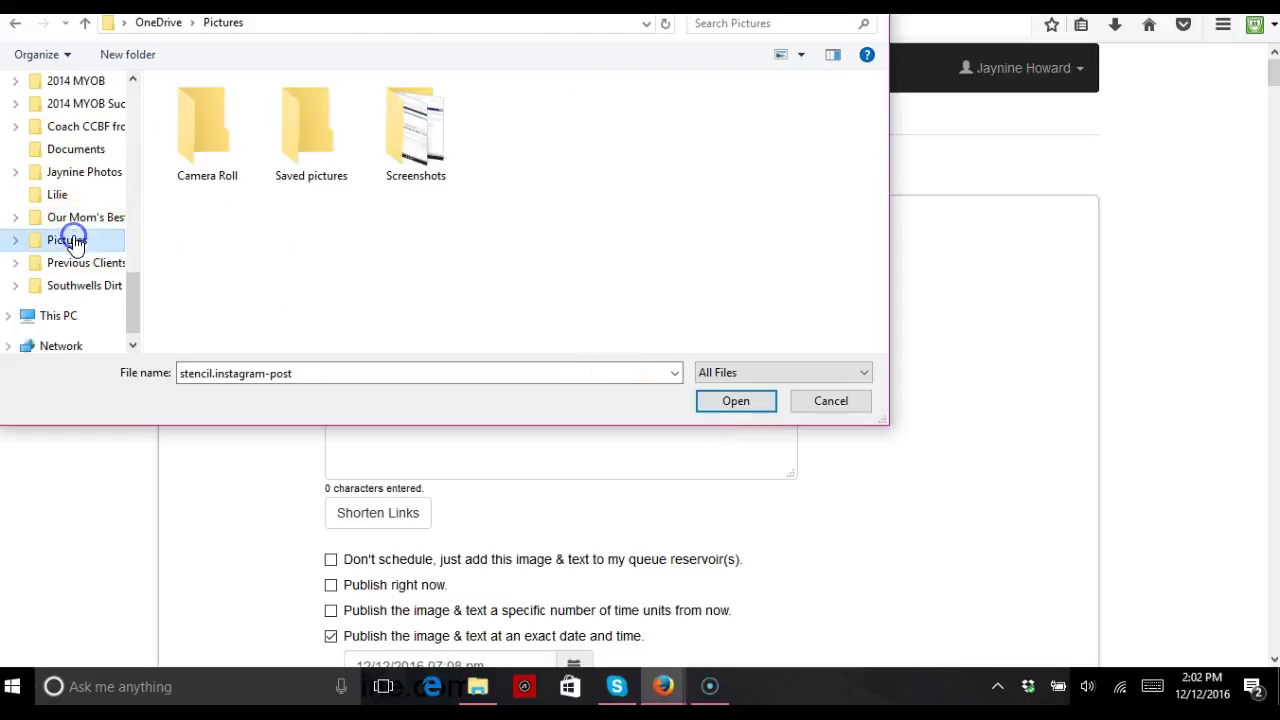
click(293, 160)
drag(134, 306, 154, 200)
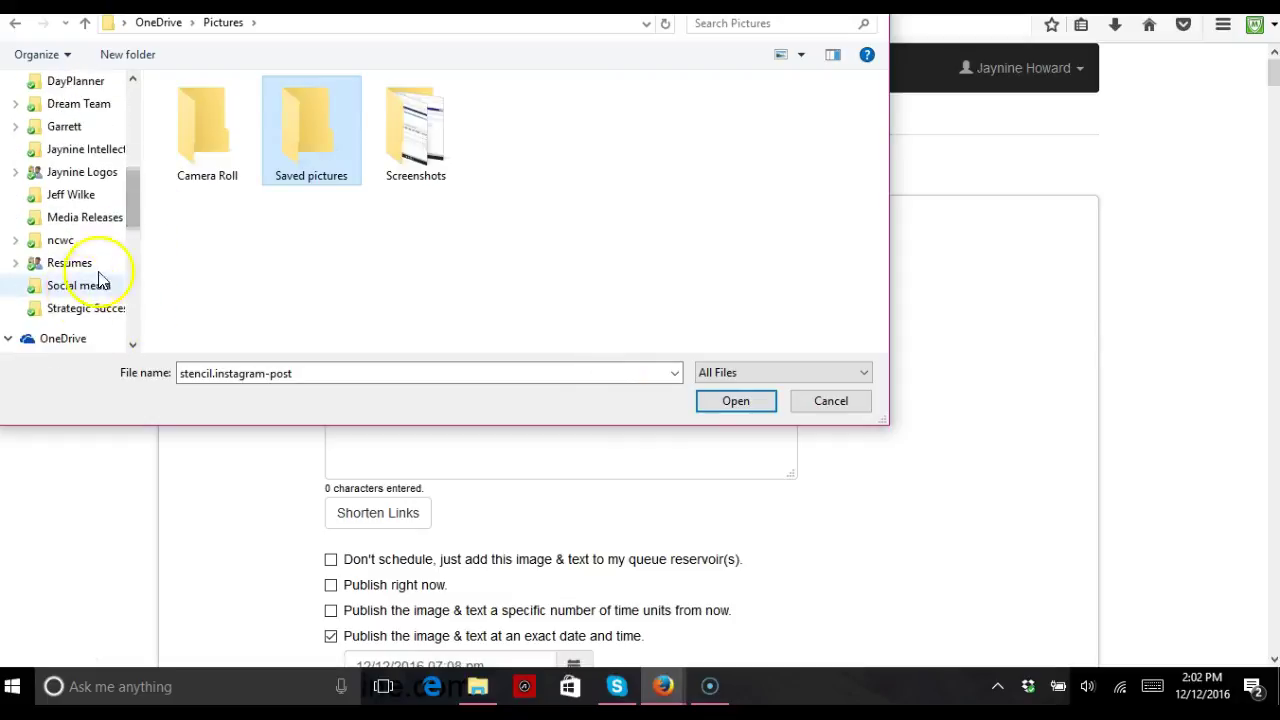
drag(133, 202, 131, 149)
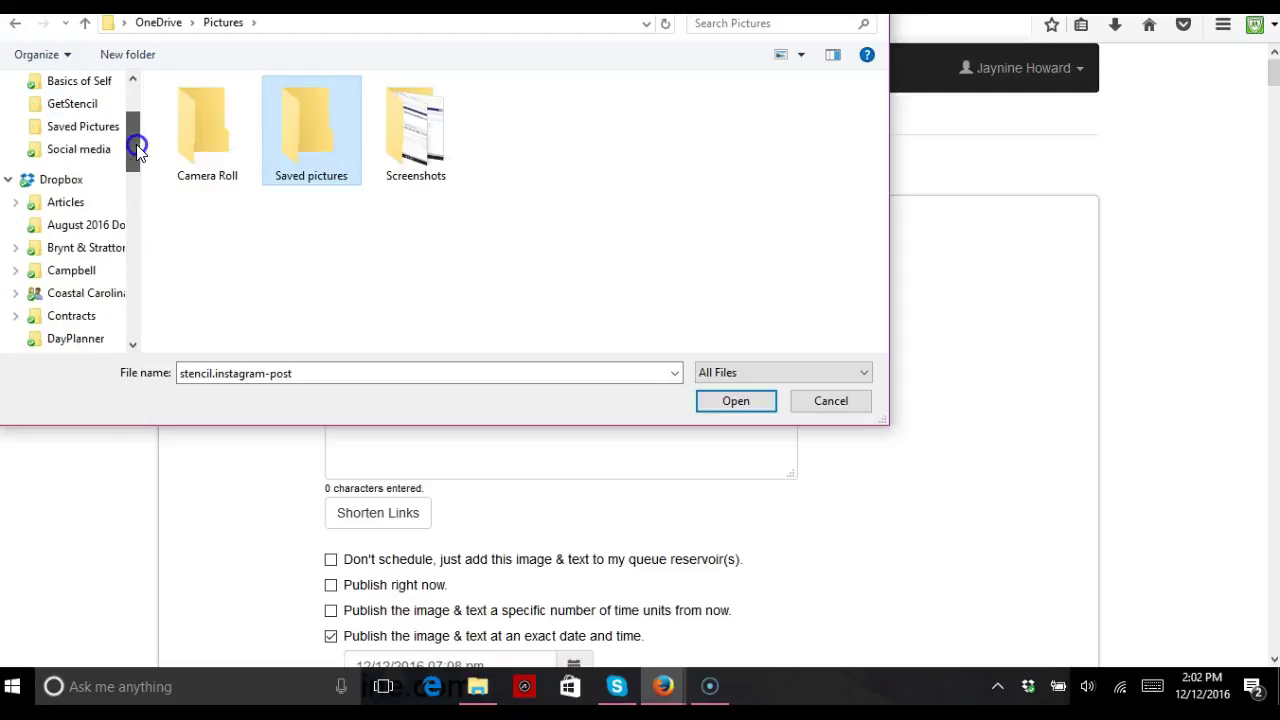
click(78, 103)
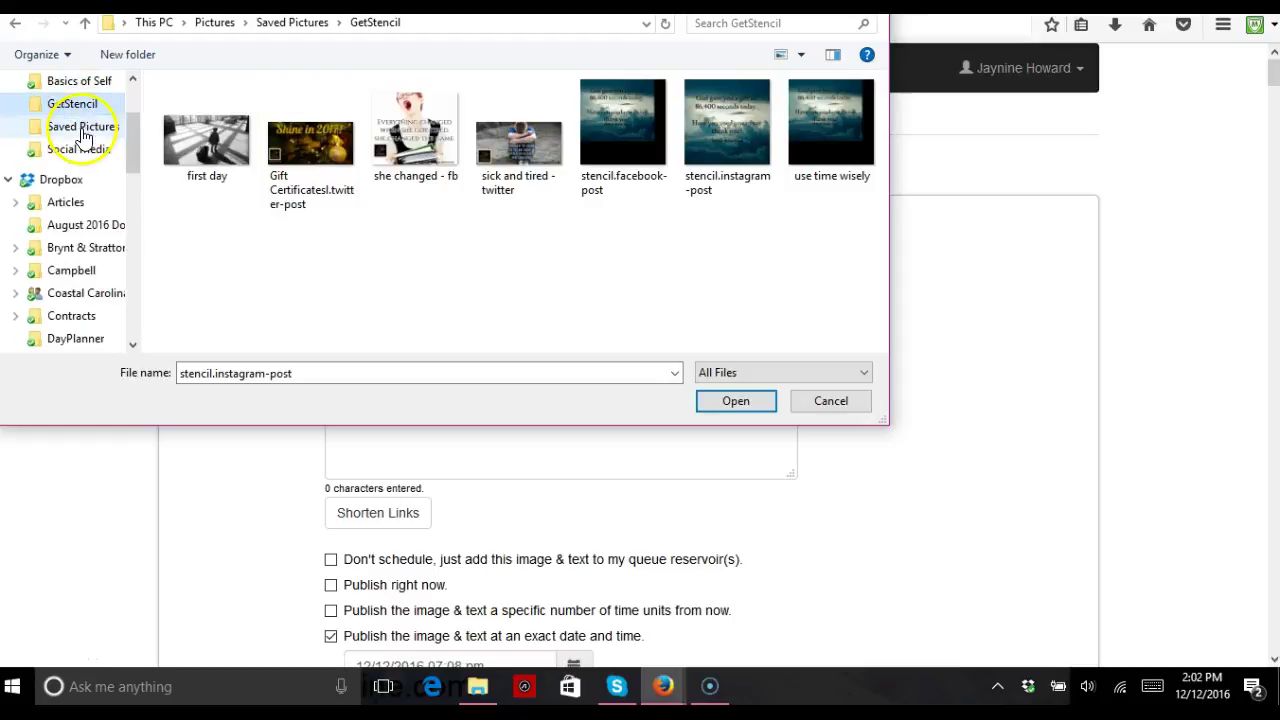
click(83, 128)
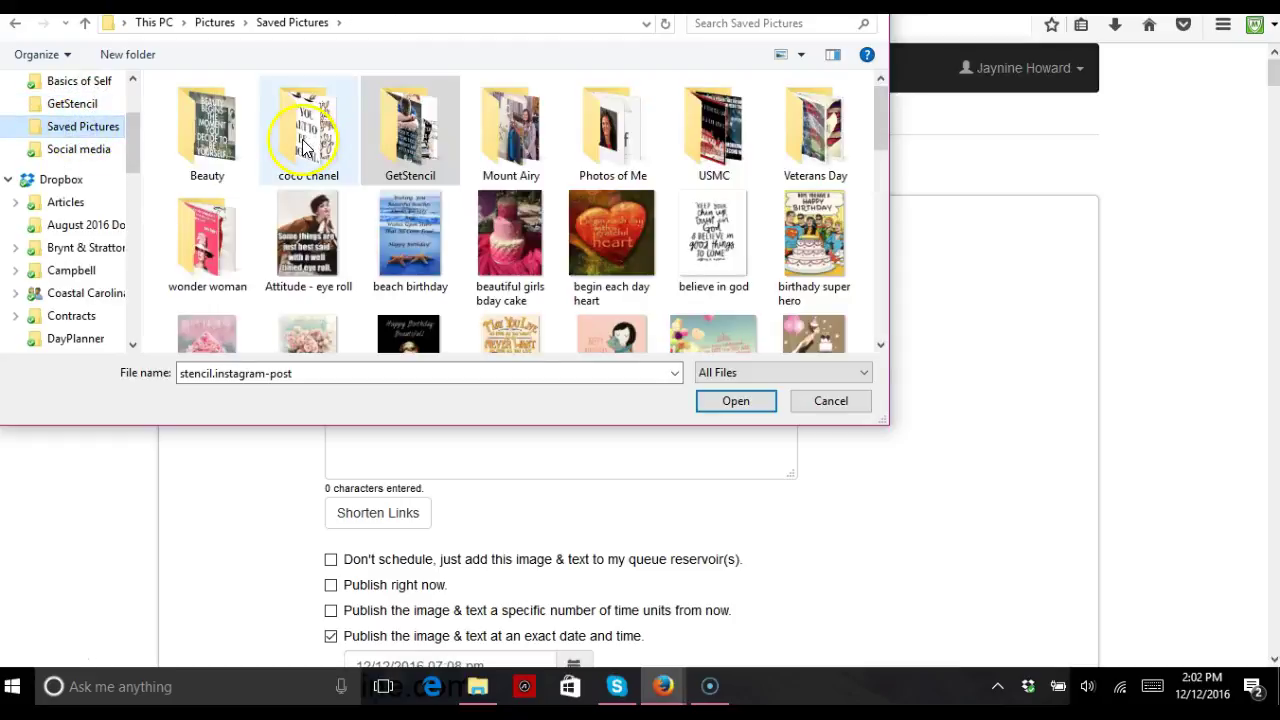
double_click(305, 147)
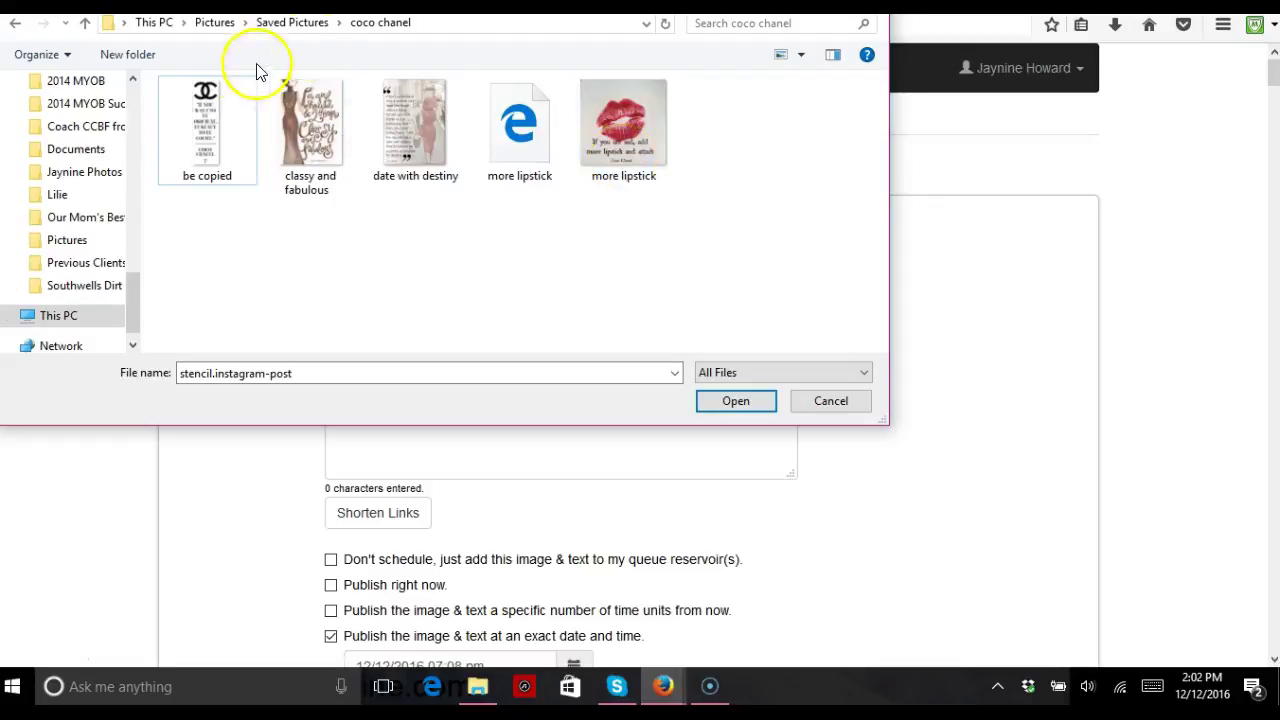
click(308, 24)
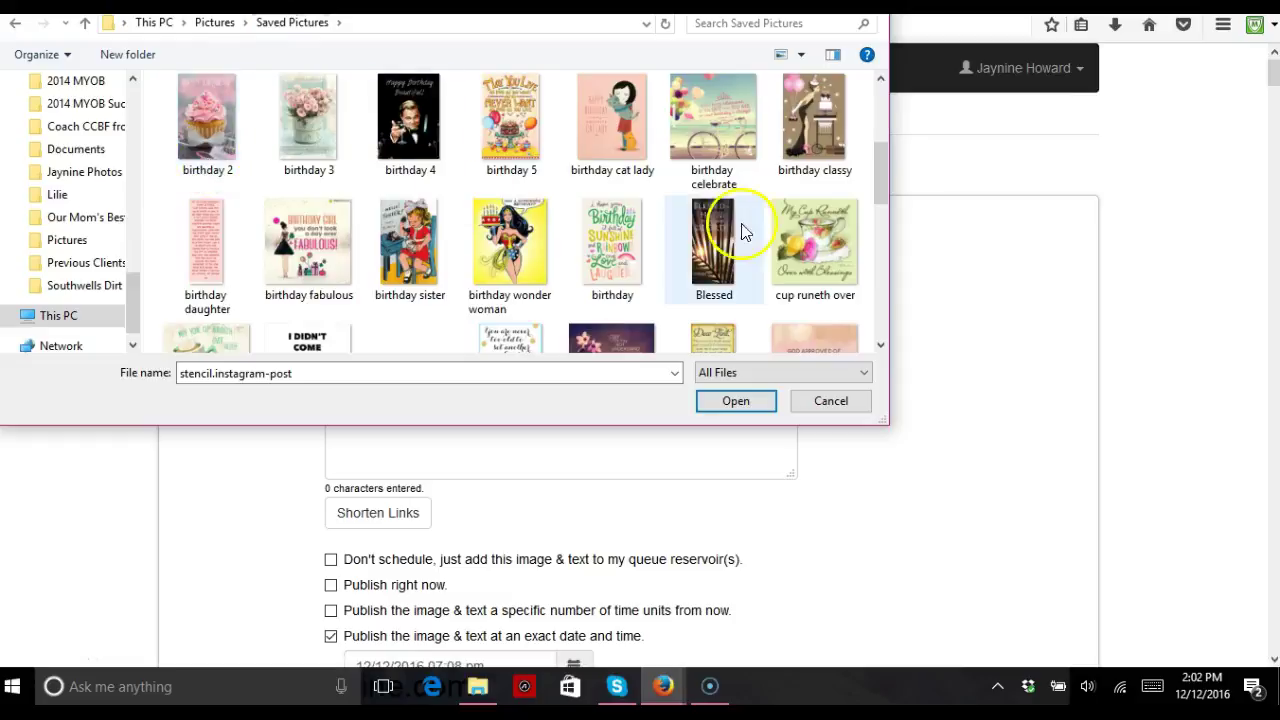
Attach the "wake up" picture from Saved Pictures as the update's first image.
drag(872, 161, 883, 213)
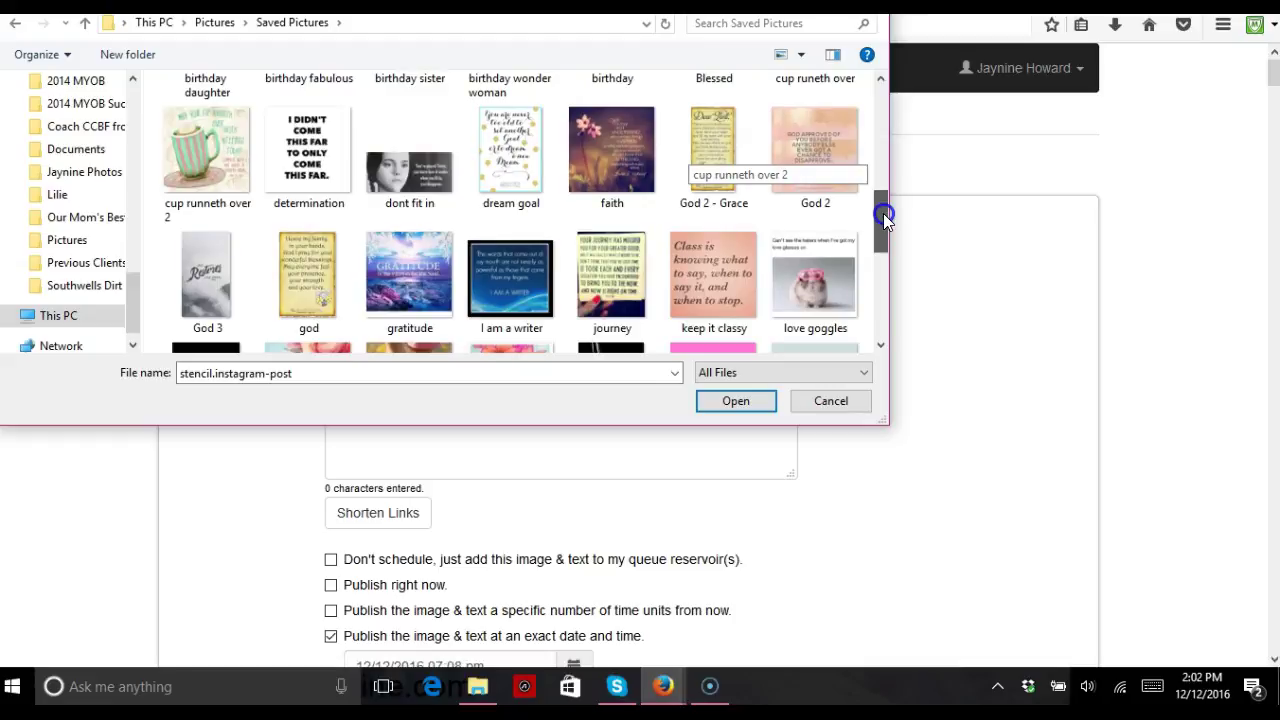
drag(883, 213, 878, 267)
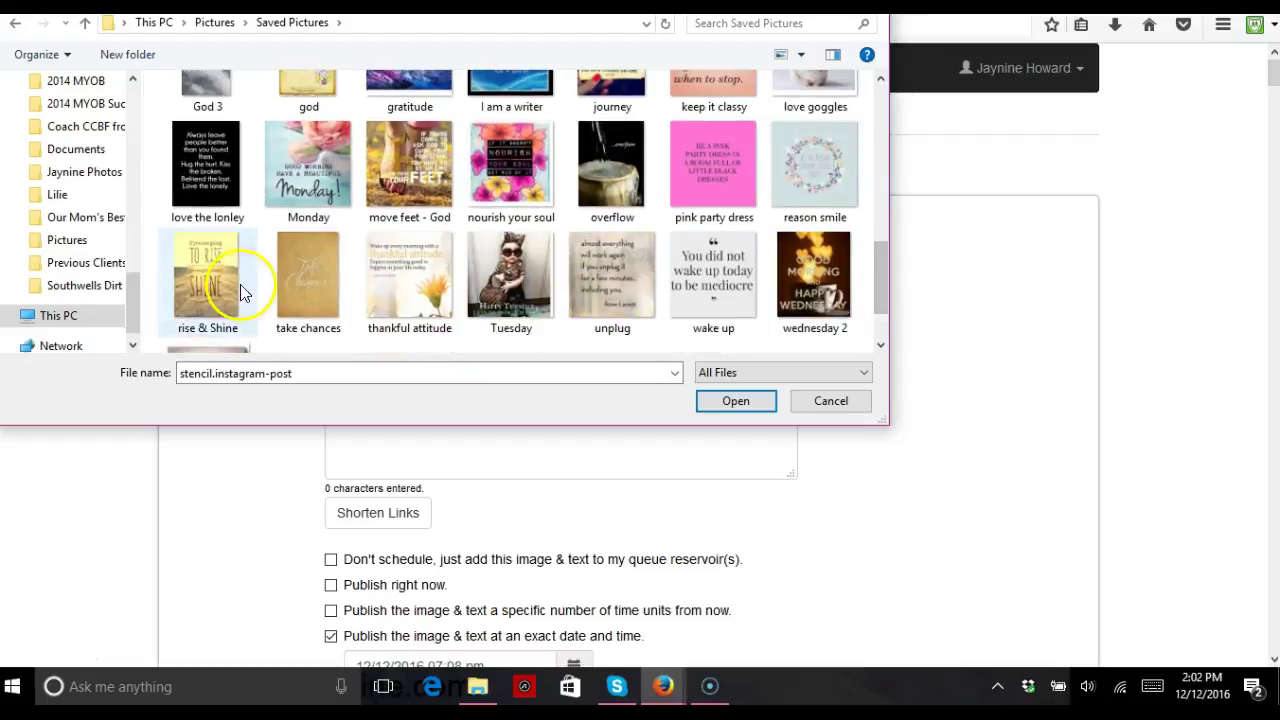
click(296, 272)
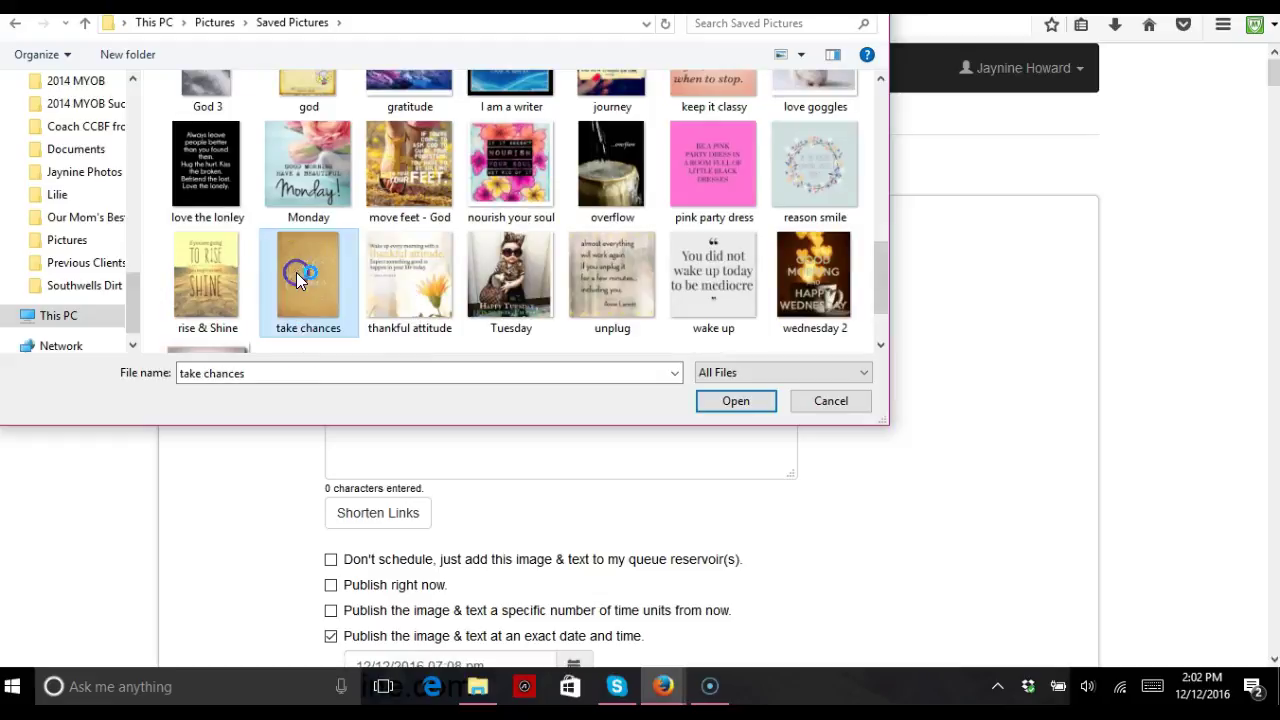
click(722, 393)
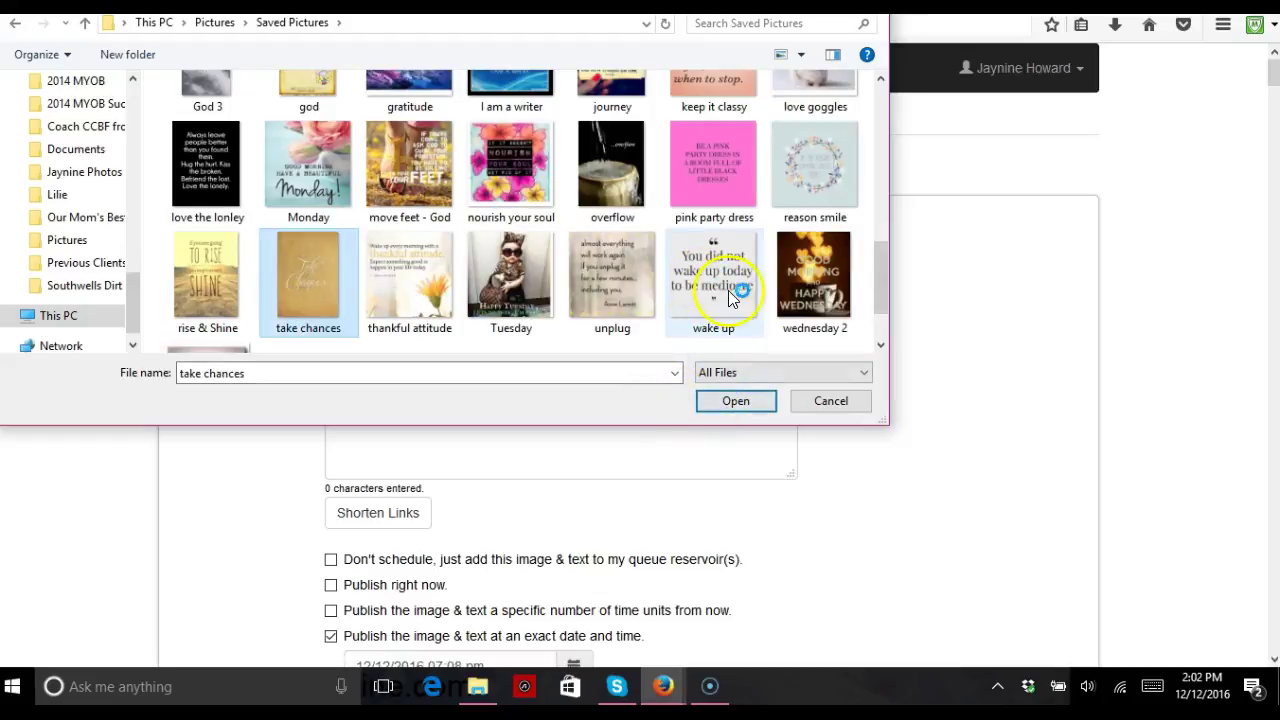
click(726, 286)
click(728, 400)
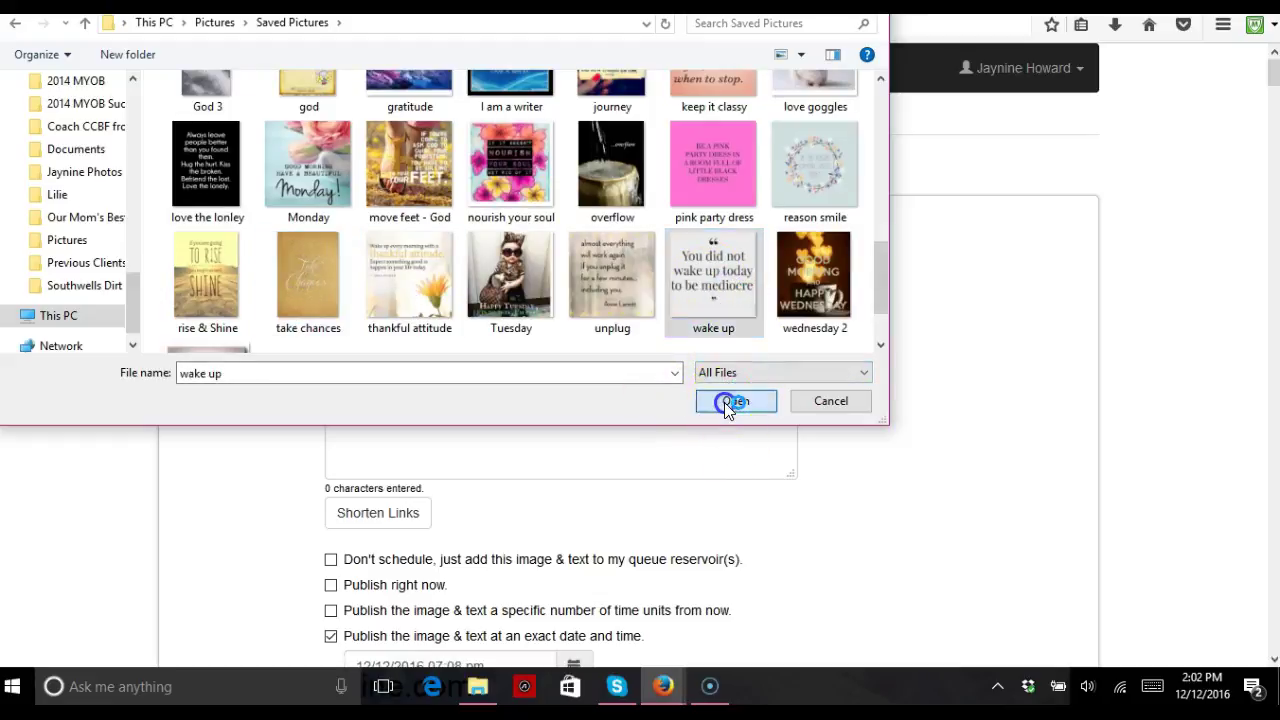
Enter the update text "You get to decide how your day is going to play out. Choose a winning mindset.".
click(422, 385)
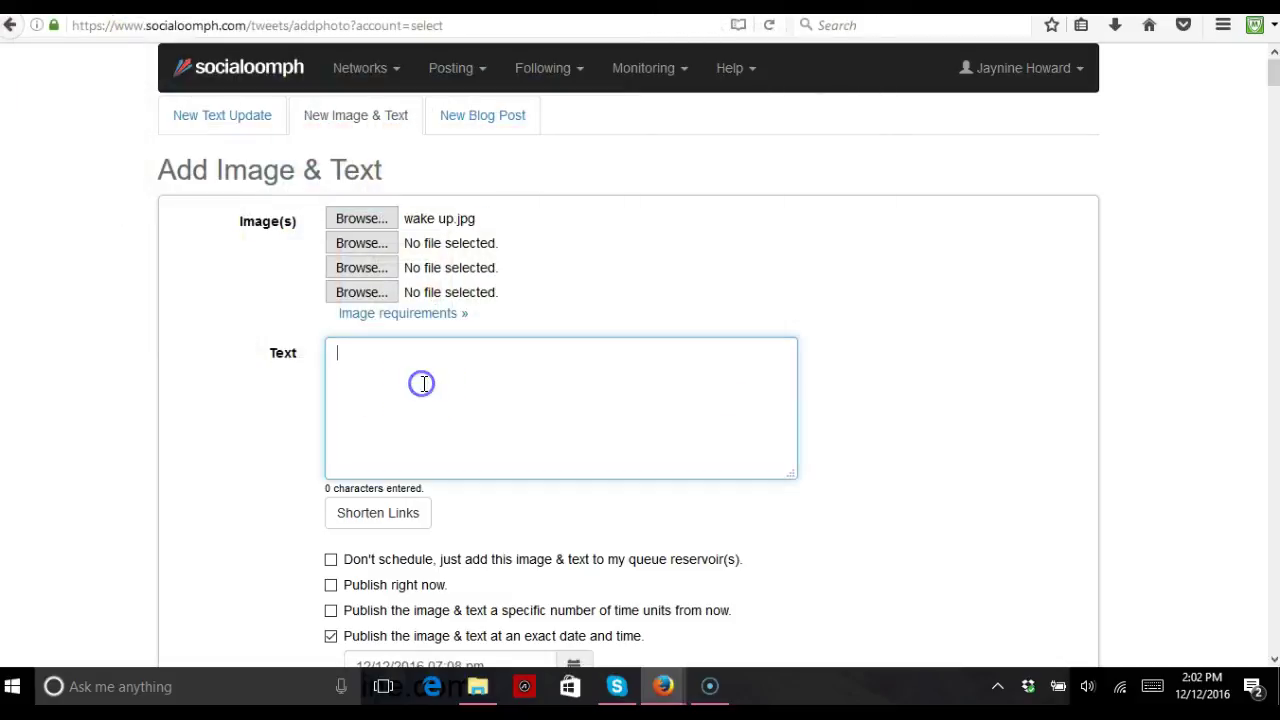
text(W)
key(BackSpace)
text(You get to d)
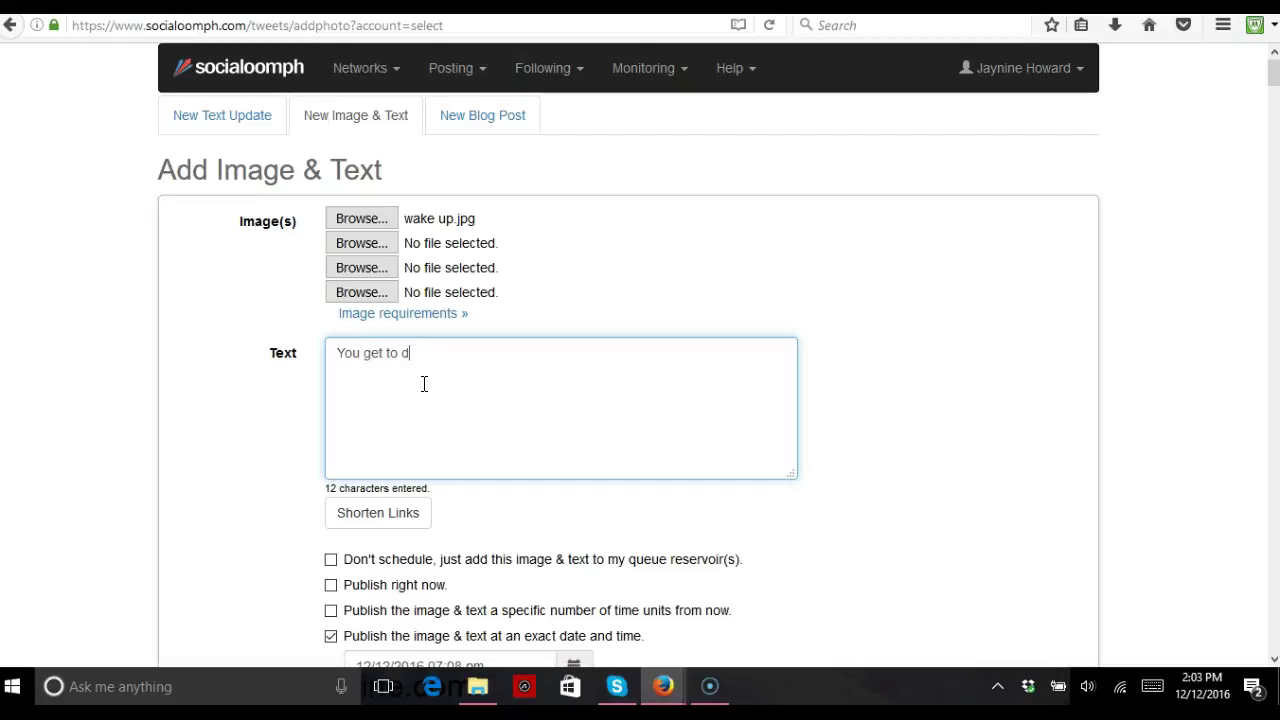
text(ecide how your day is going to play out.)
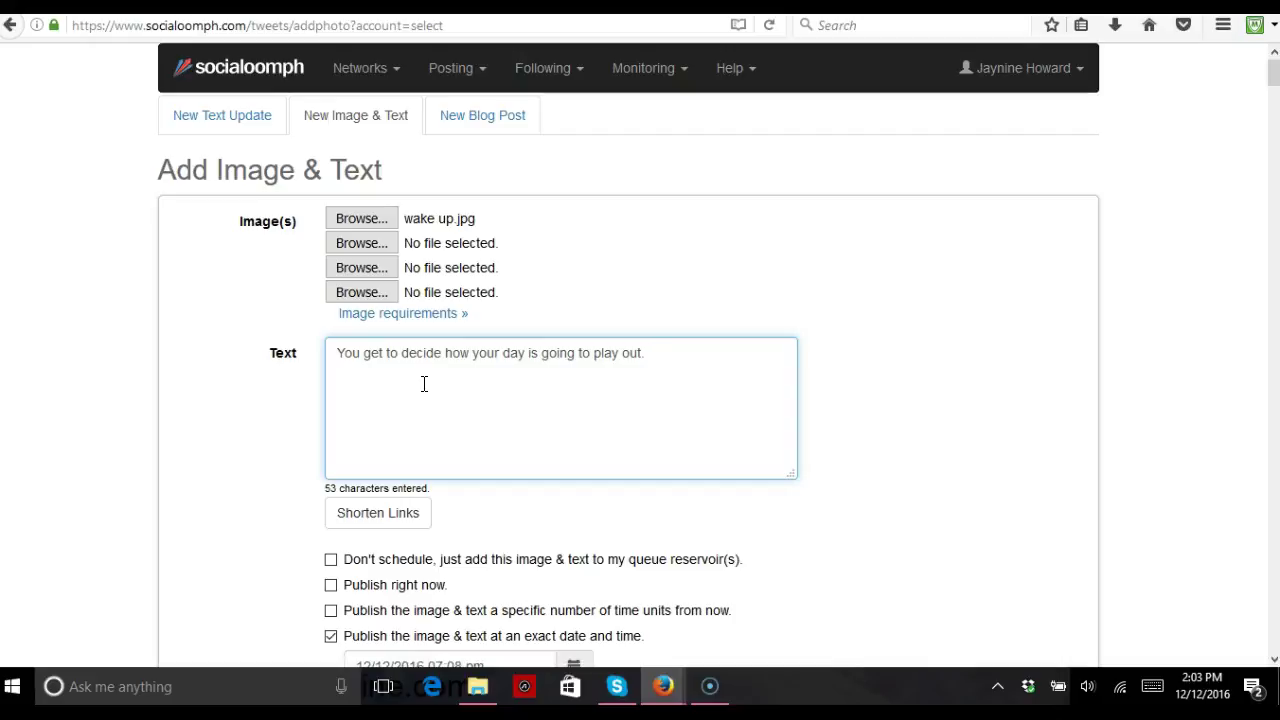
text( CHoooose a winning mindset.)
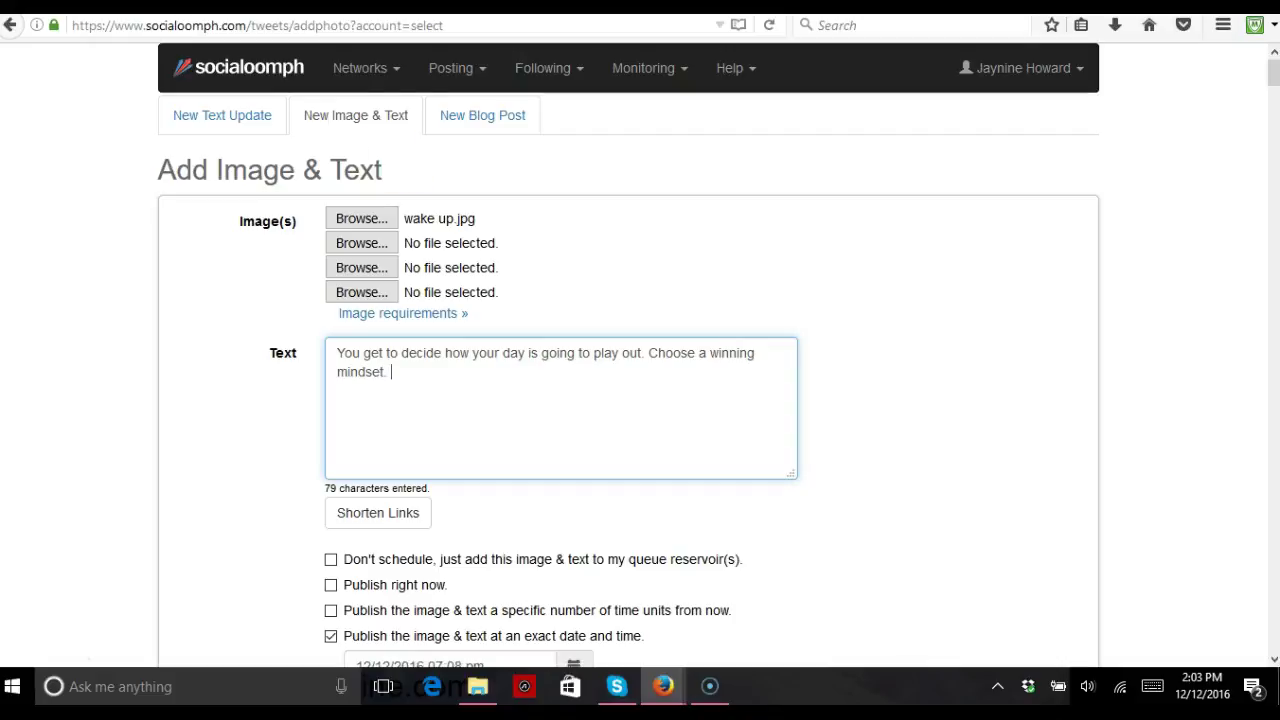
Copy the address of the jjhowardassociates.com website from a new browser tab and append it to the update text.
key(ctrl+t)
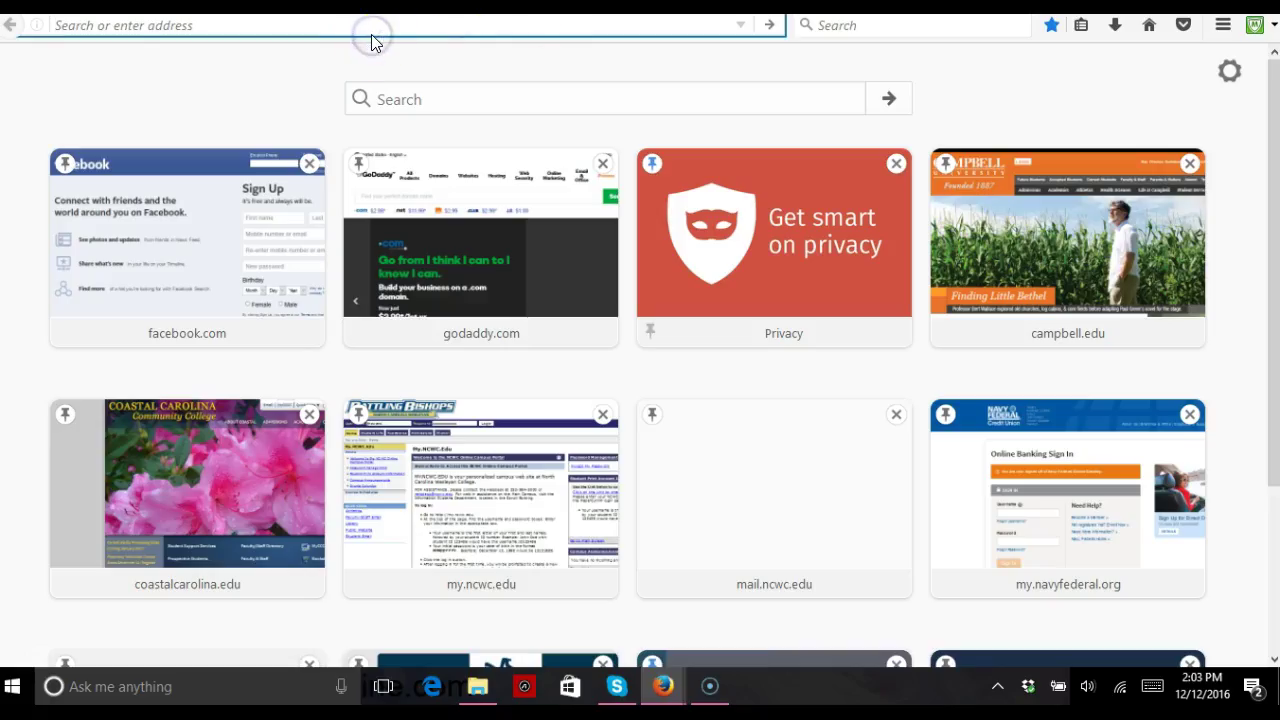
text(jjhowardassociates.com/)
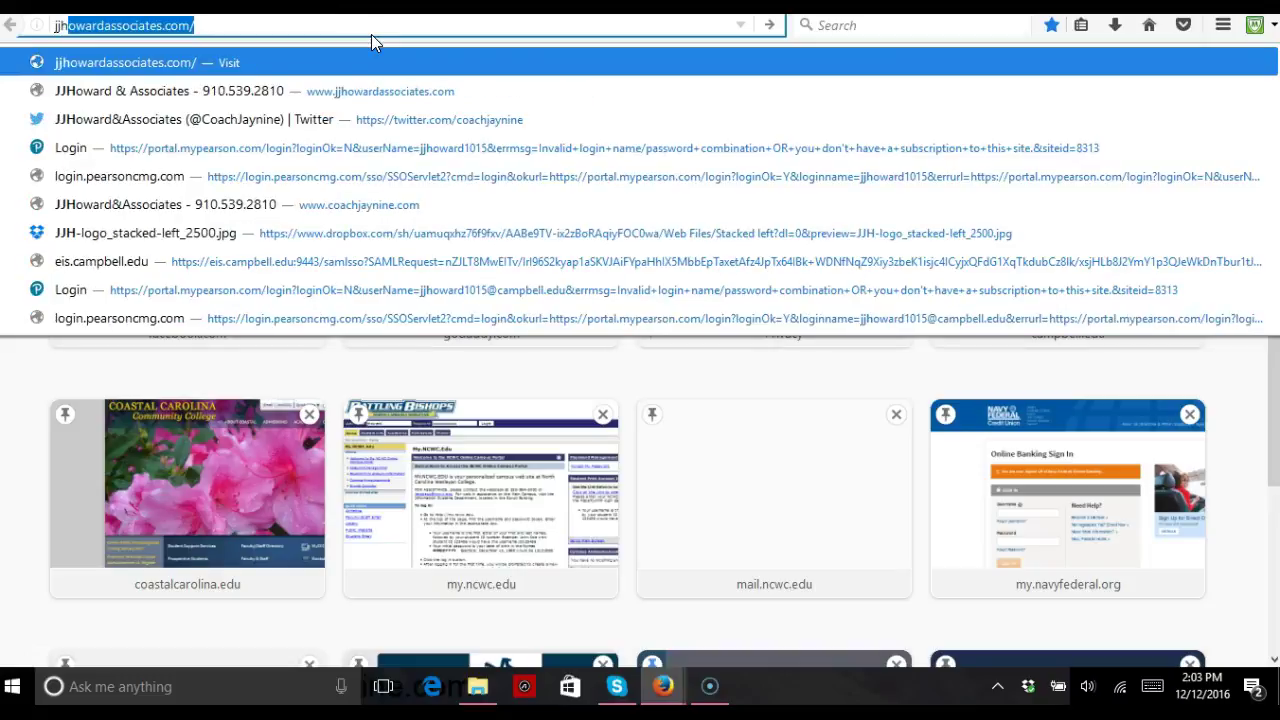
click(205, 62)
click(220, 25)
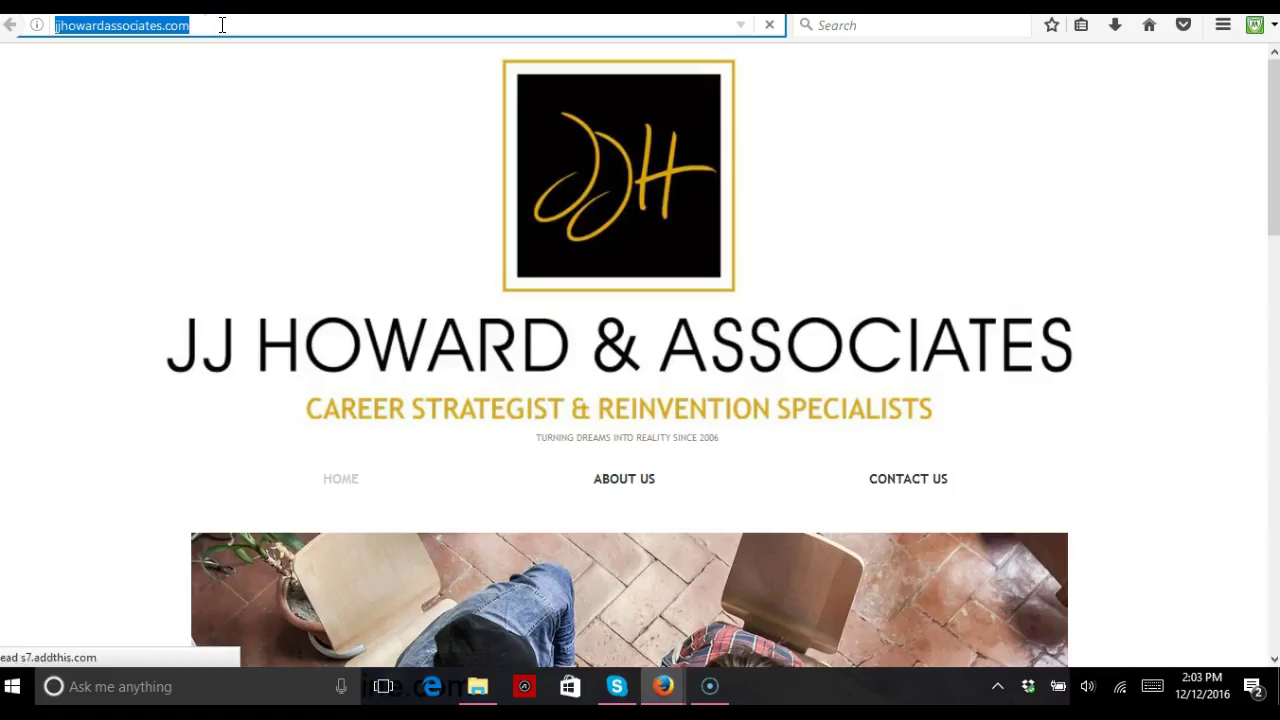
key(ctrl+c)
key(ctrl+Tab)
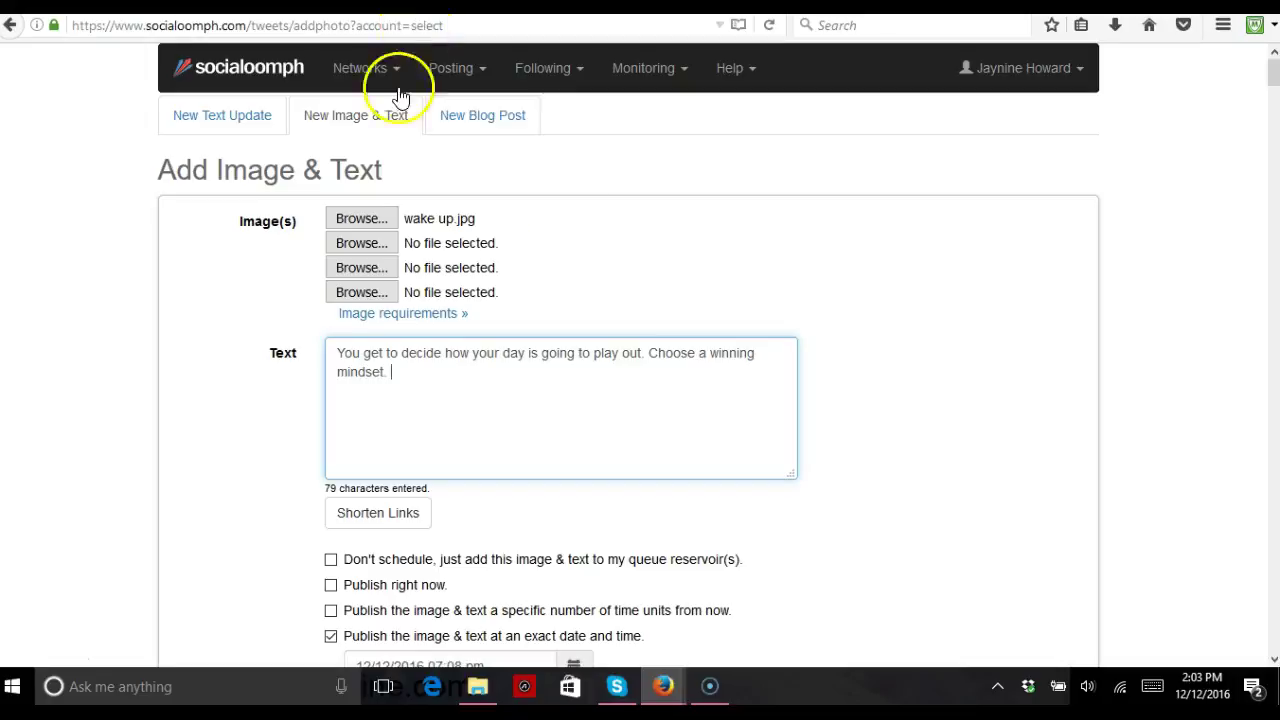
key(ctrl+v)
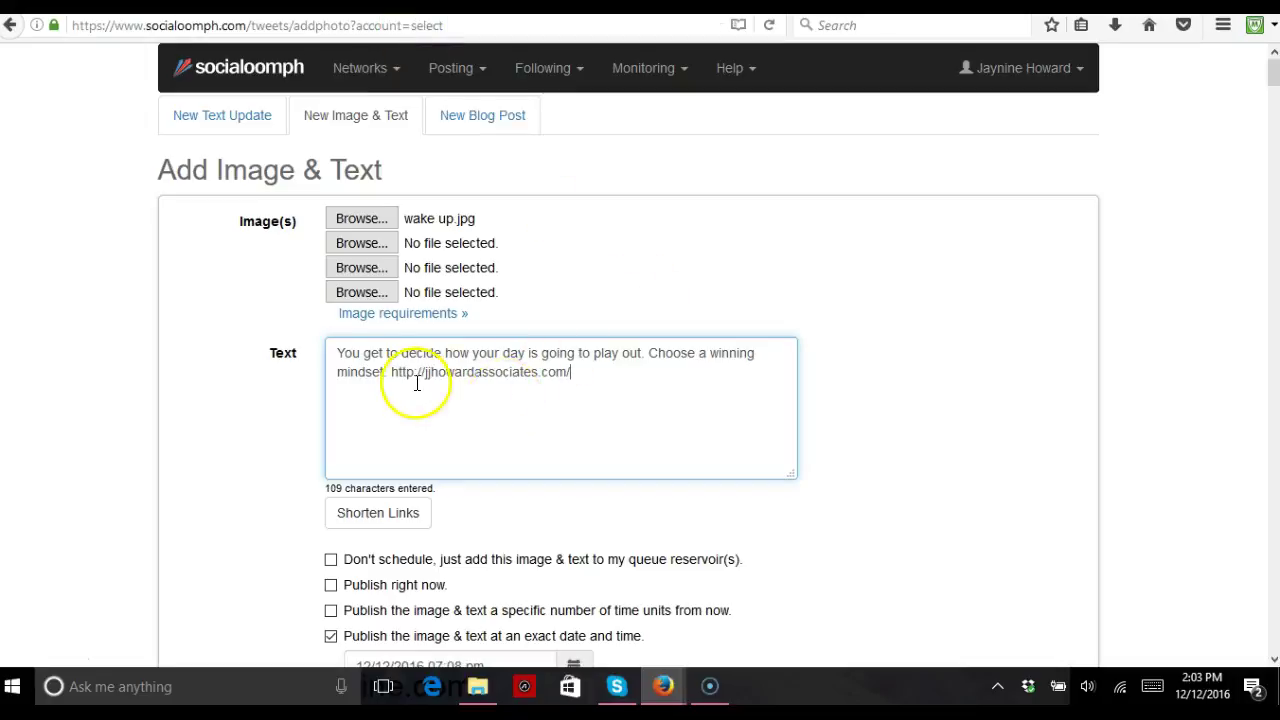
Shorten the website link in the update text.
click(606, 397)
click(479, 461)
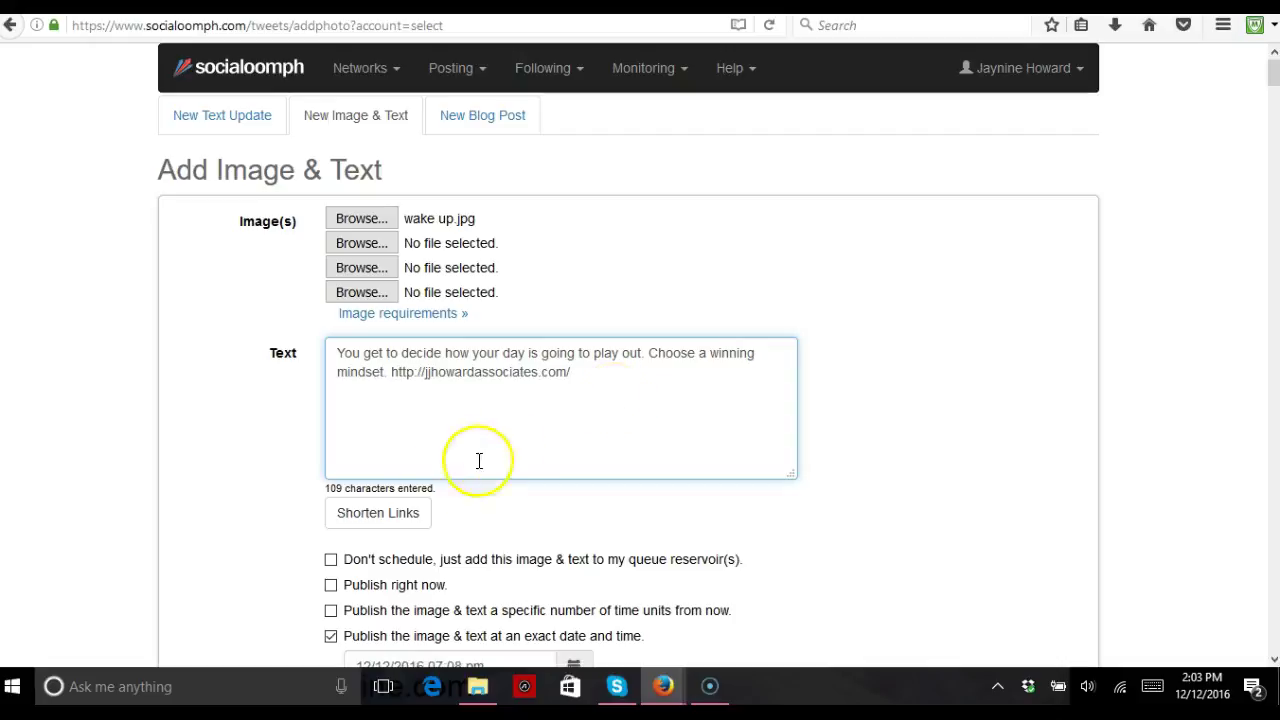
click(400, 520)
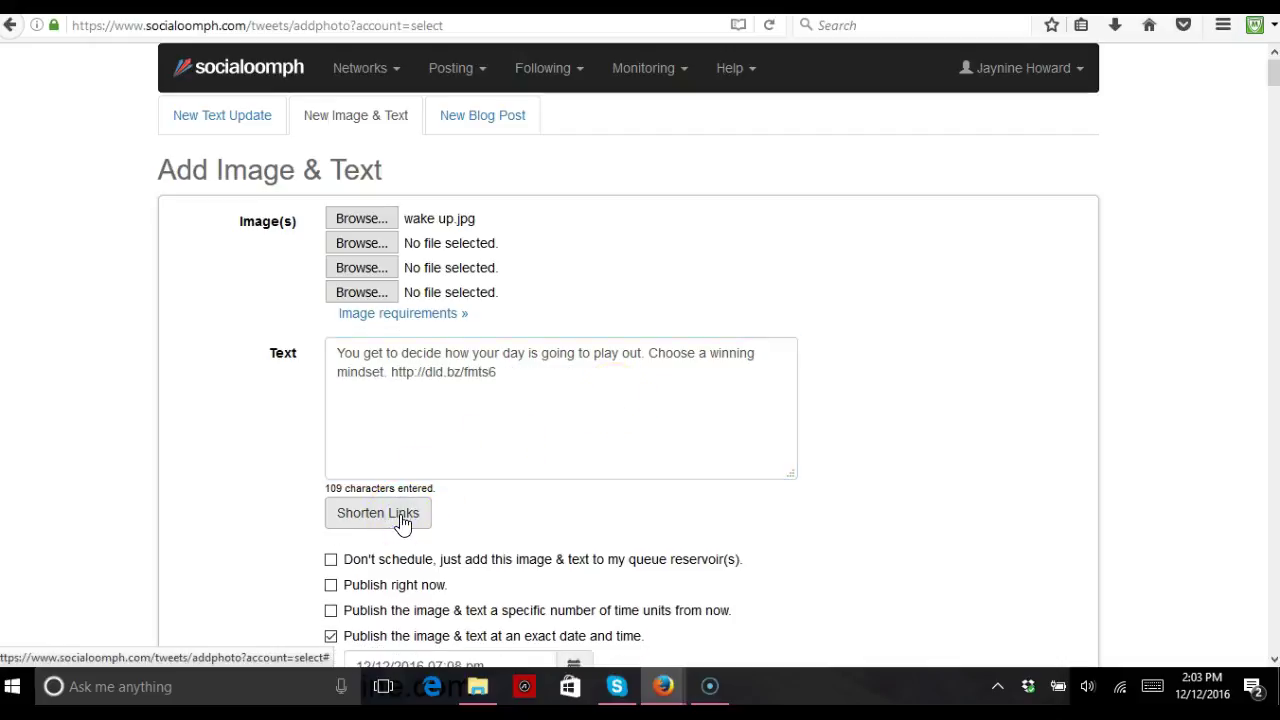
Append the hashtags #success, #career and #mindset after the shortened link in the update text.
click(551, 386)
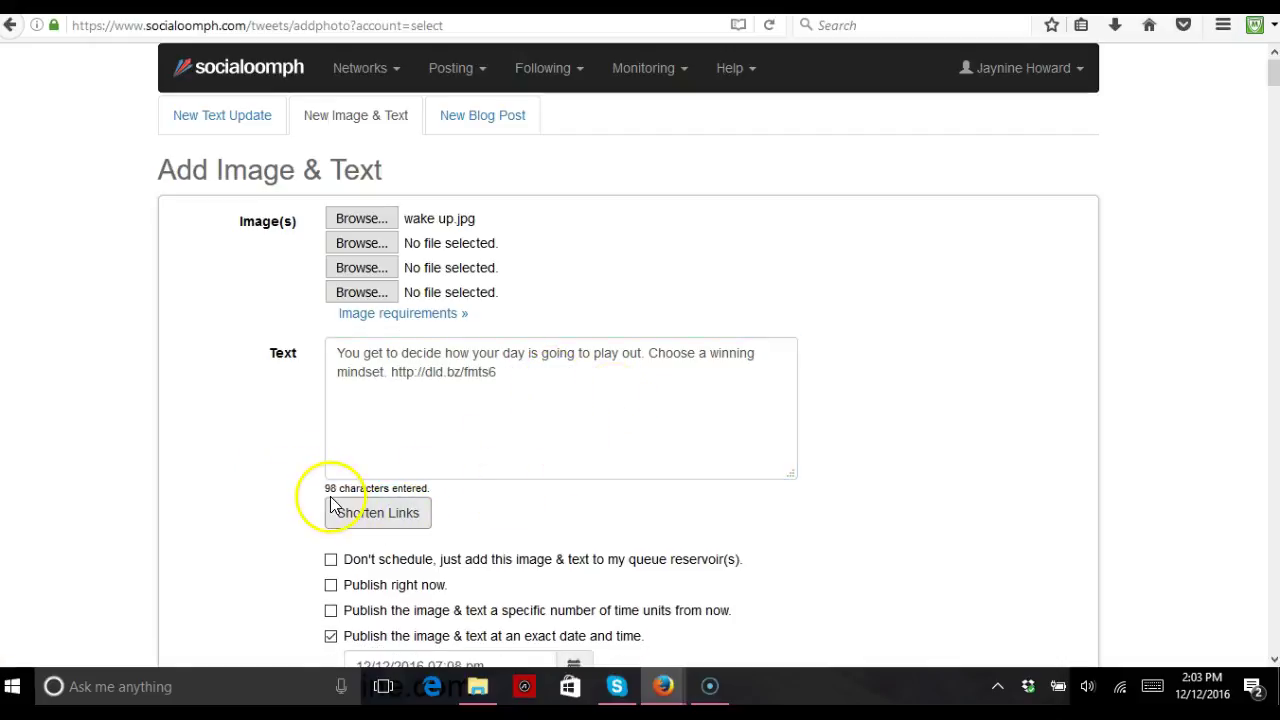
click(523, 374)
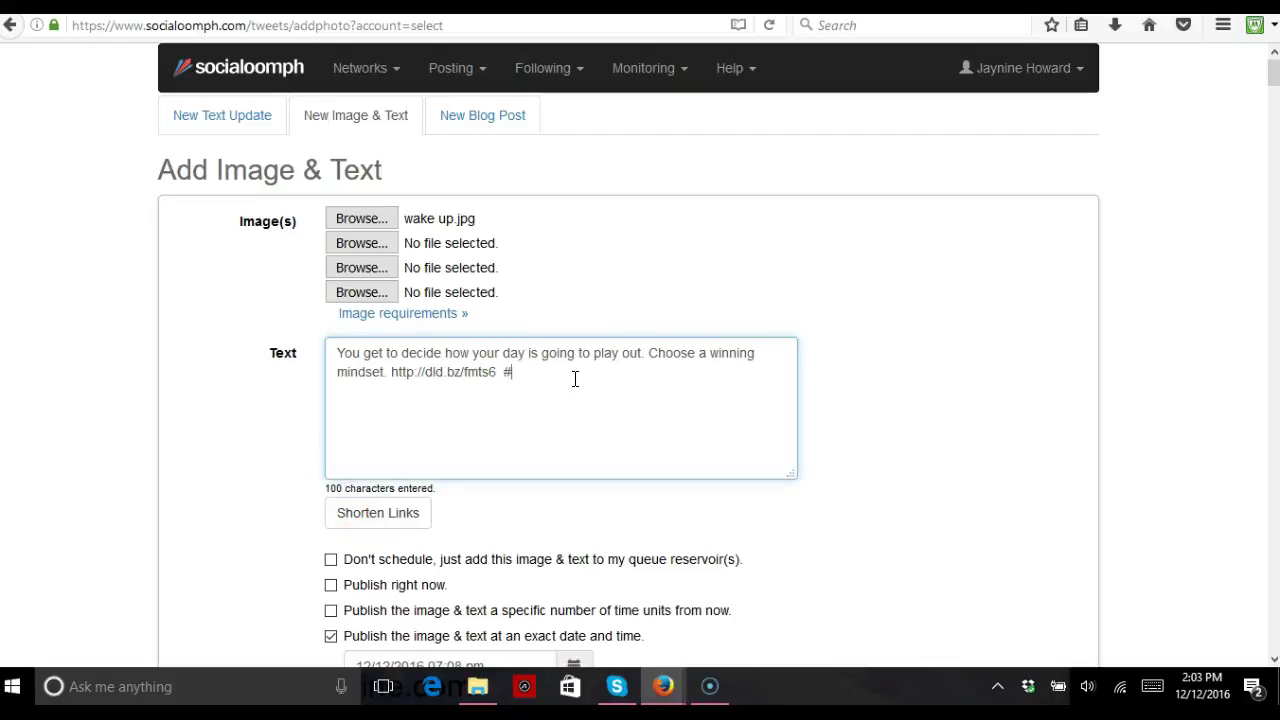
text(#success #)
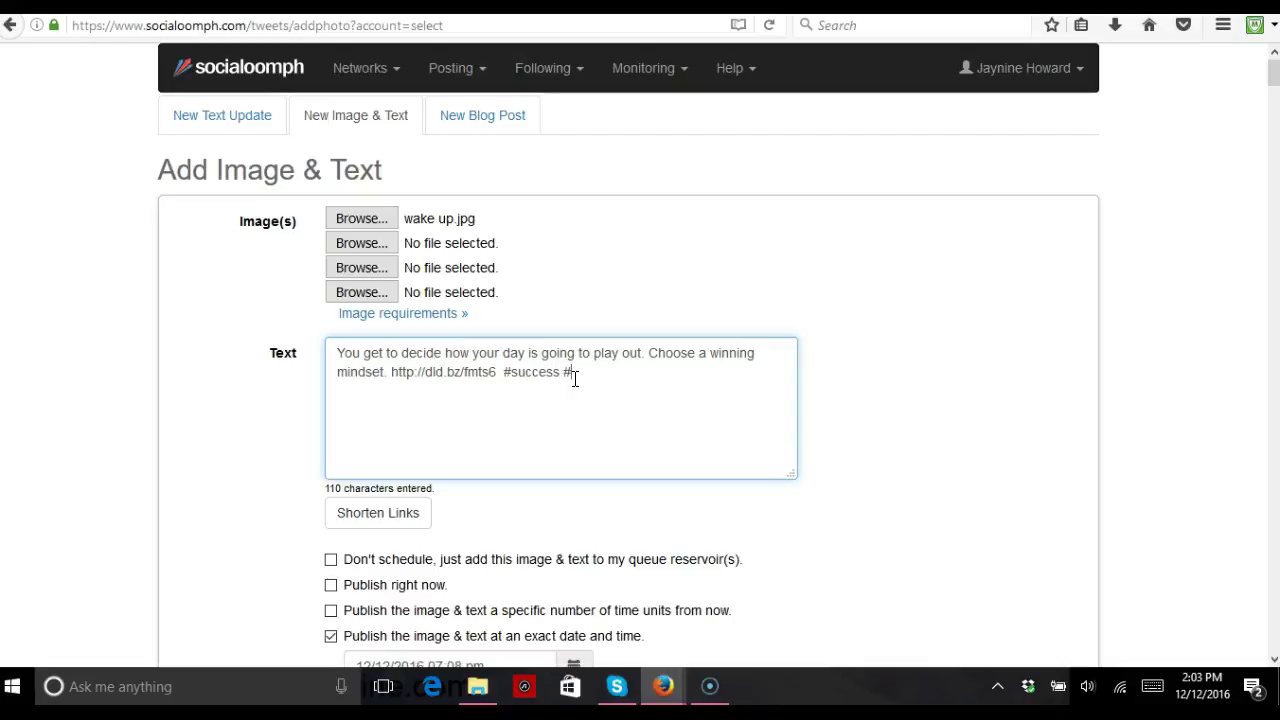
text(career)
text(#mindset)
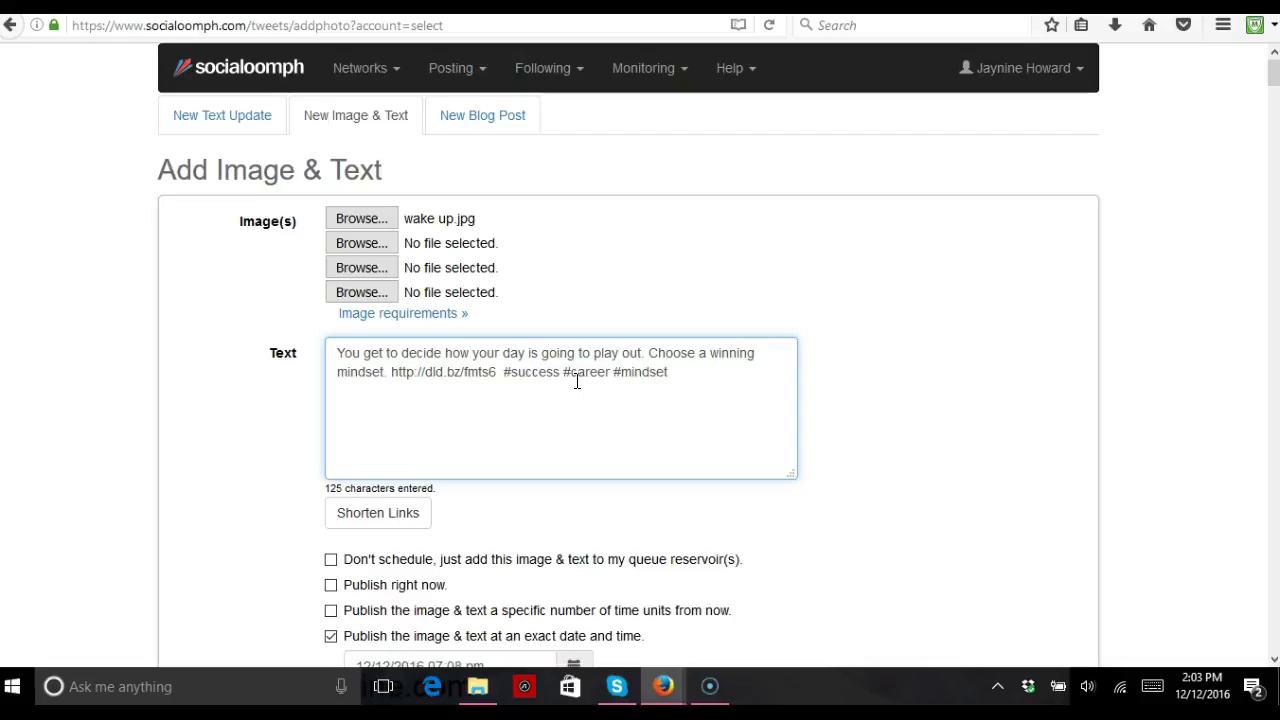
click(677, 400)
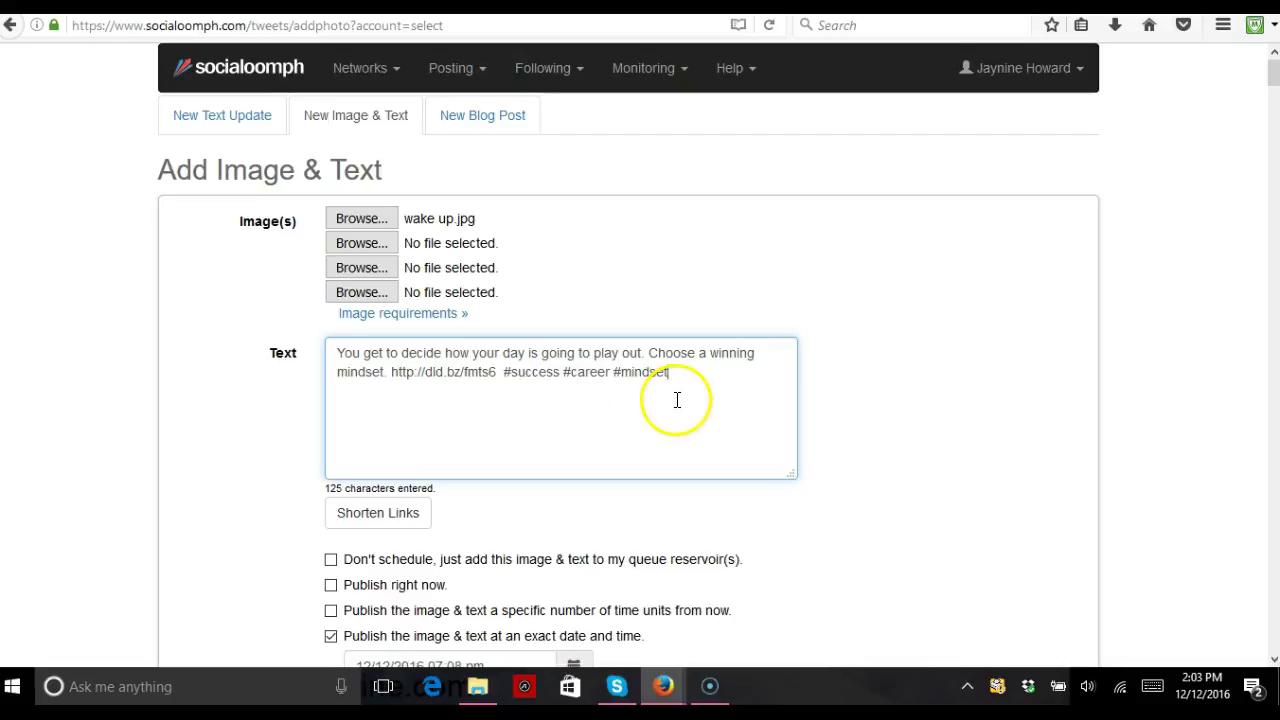
scroll(677, 400, down, 5)
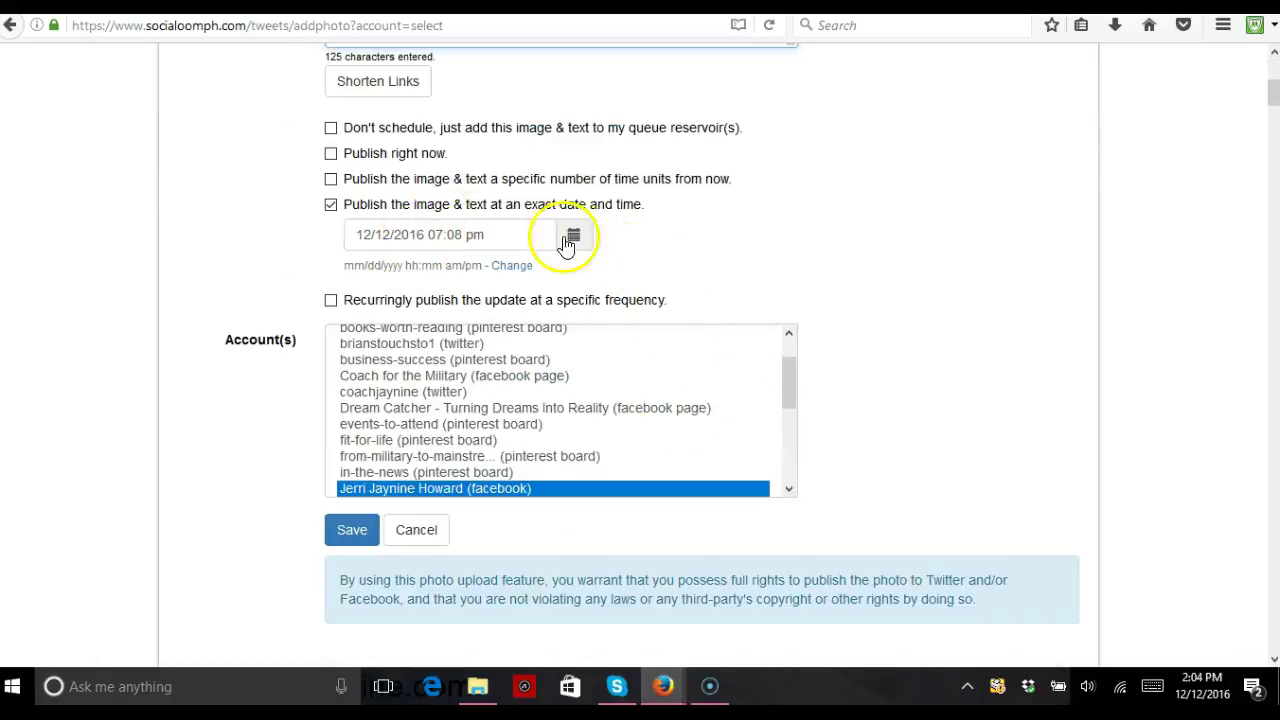
click(589, 250)
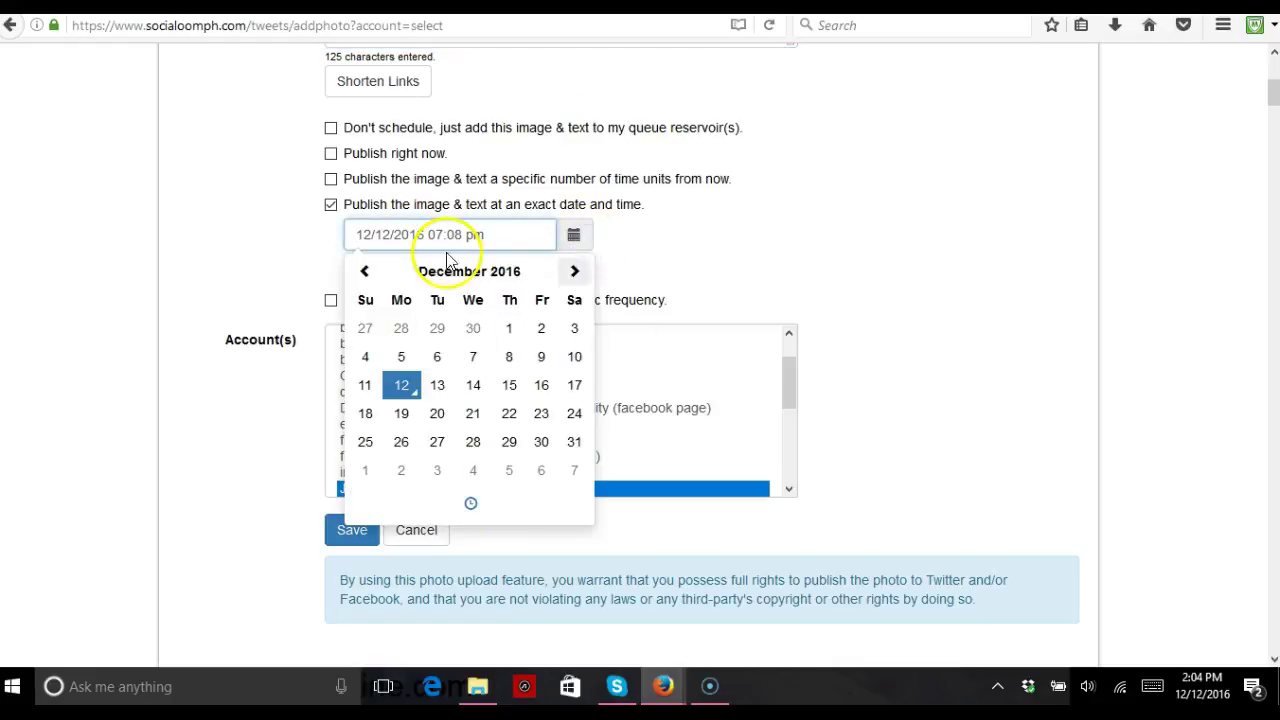
click(679, 250)
click(436, 237)
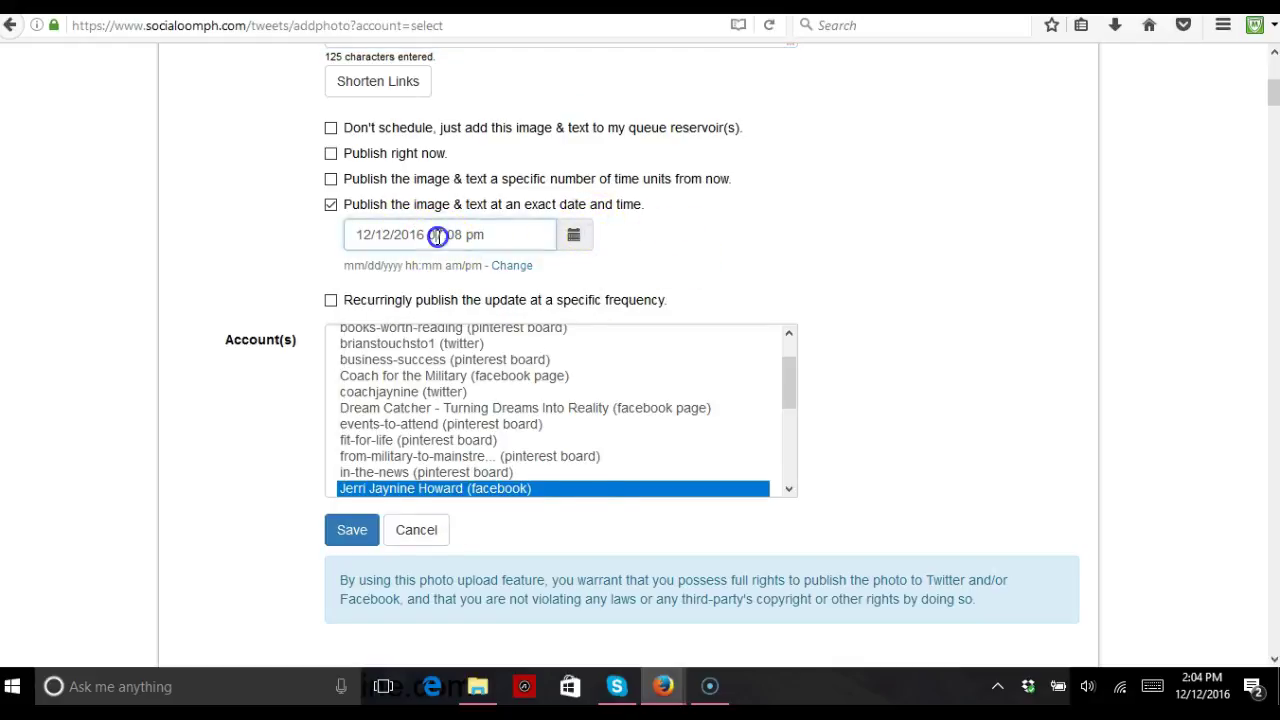
Select the coach's Twitter account for the update and set the exact publishing time to 02:15 pm.
drag(789, 398, 794, 343)
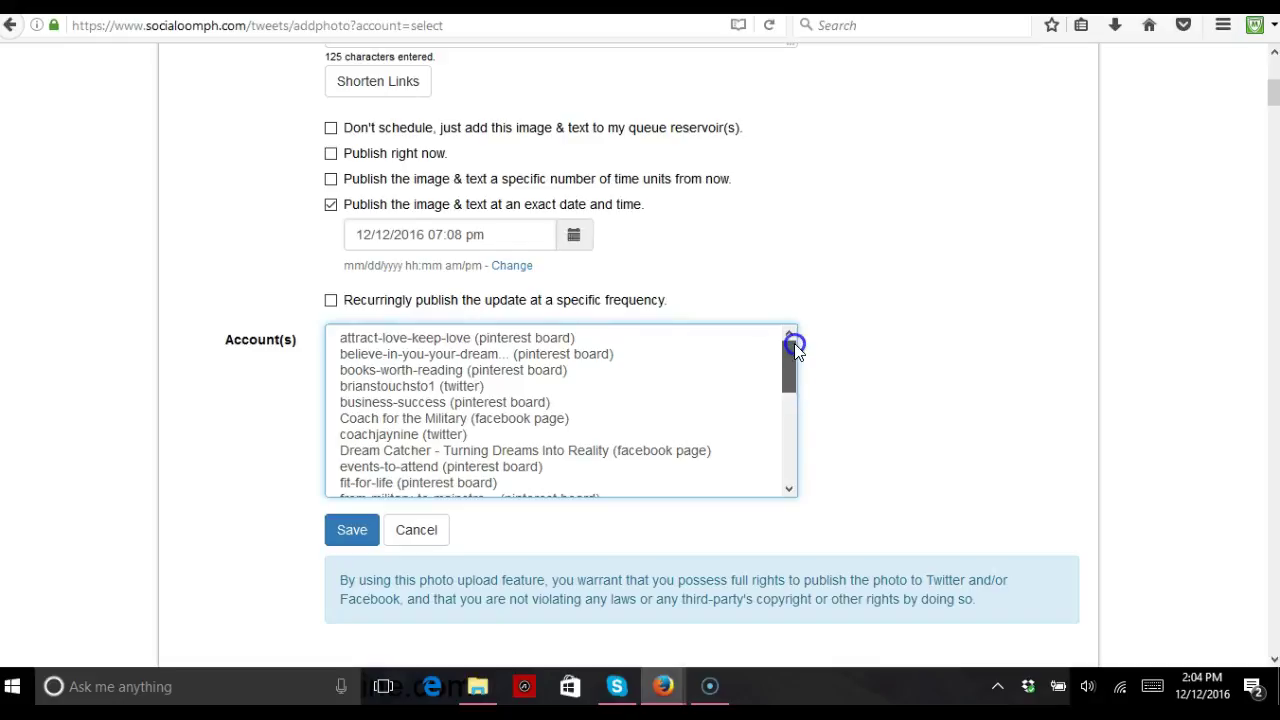
click(379, 436)
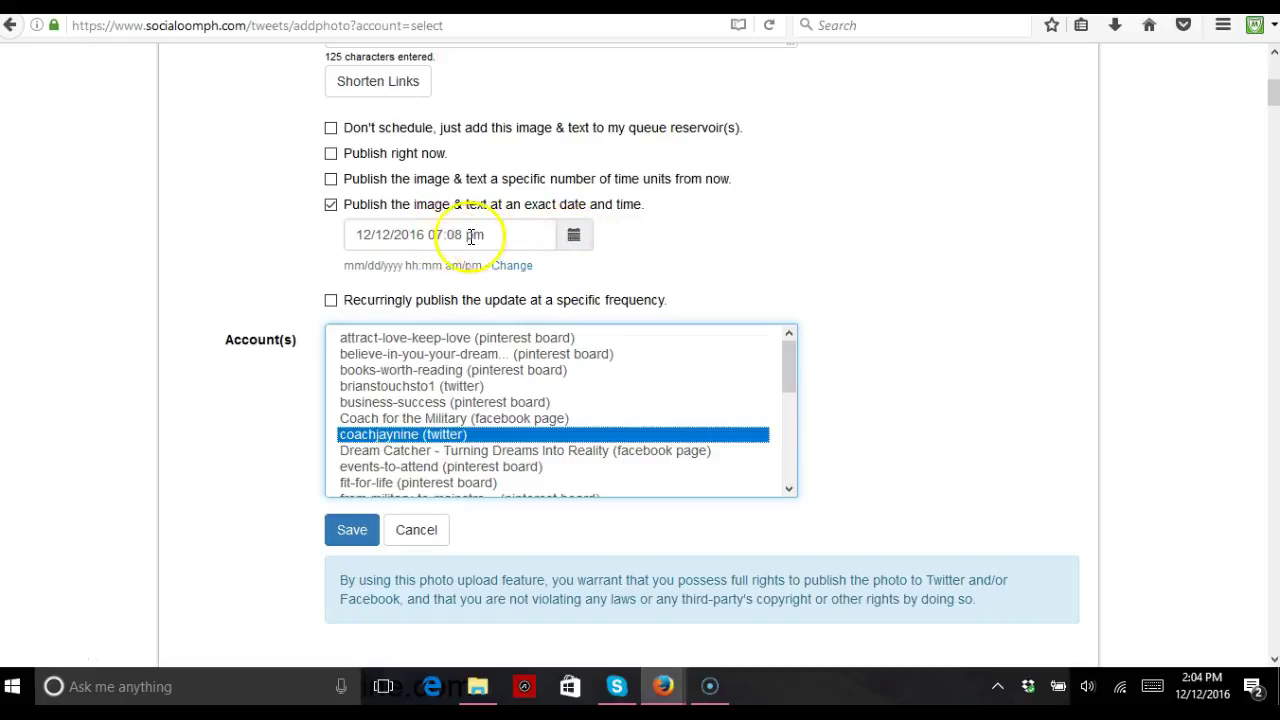
drag(432, 234, 461, 234)
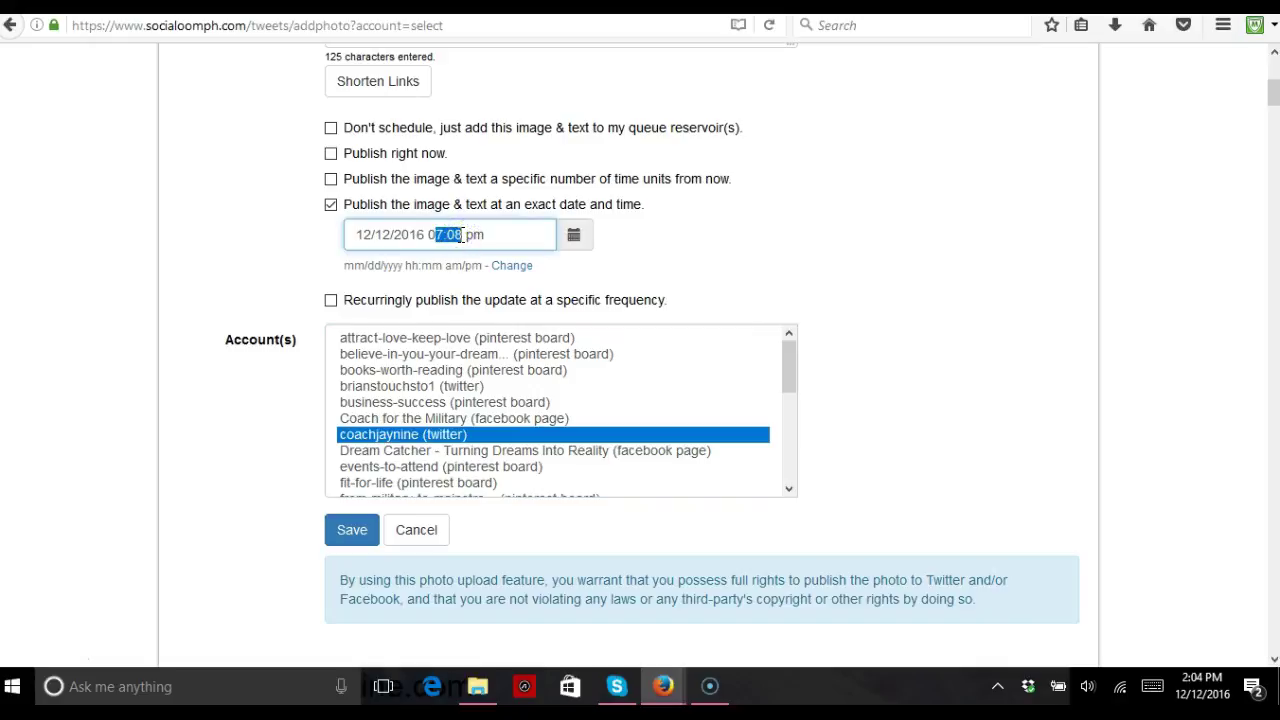
text(2)
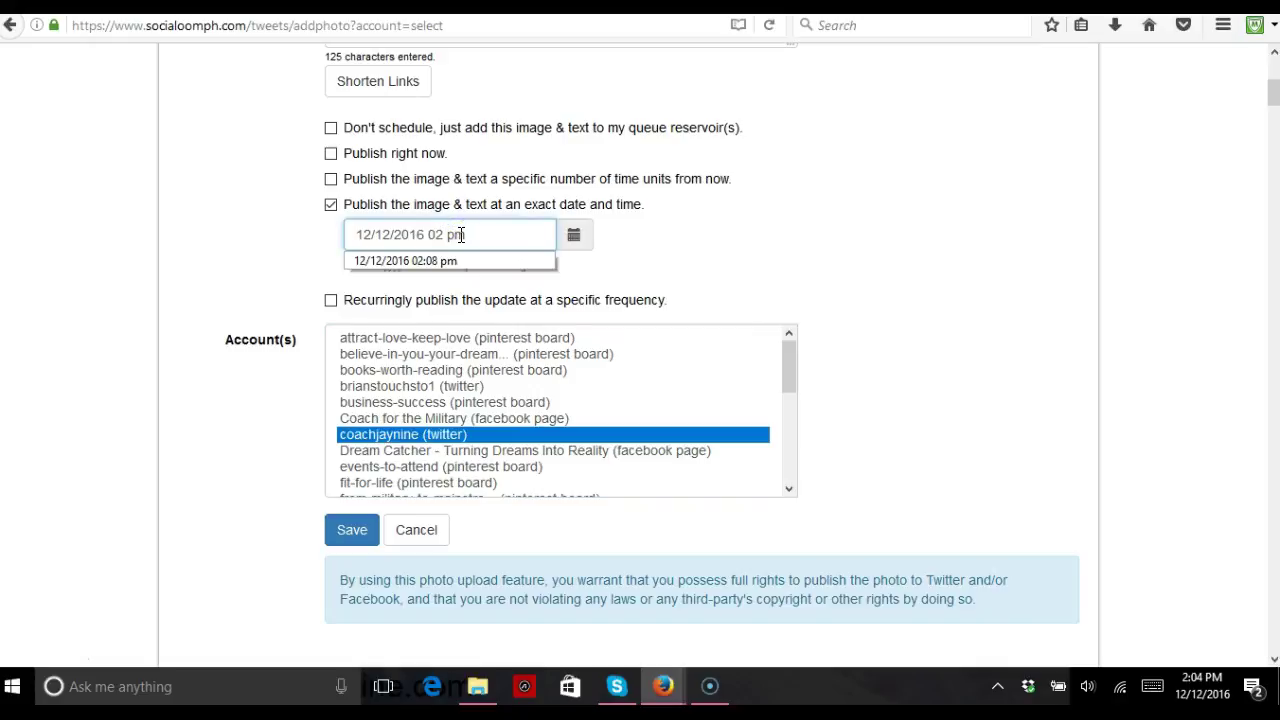
text(:15)
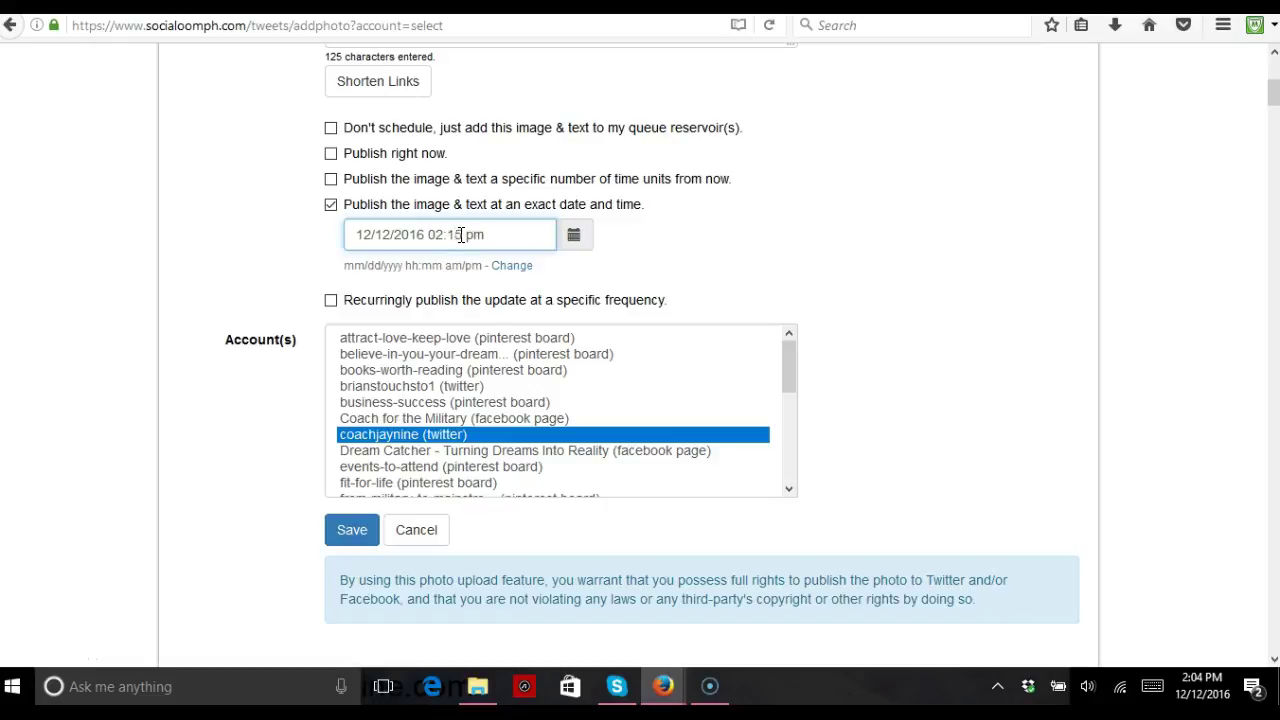
Enable recurring publishing of the update with the frequency "Once every six weeks".
click(380, 300)
click(537, 328)
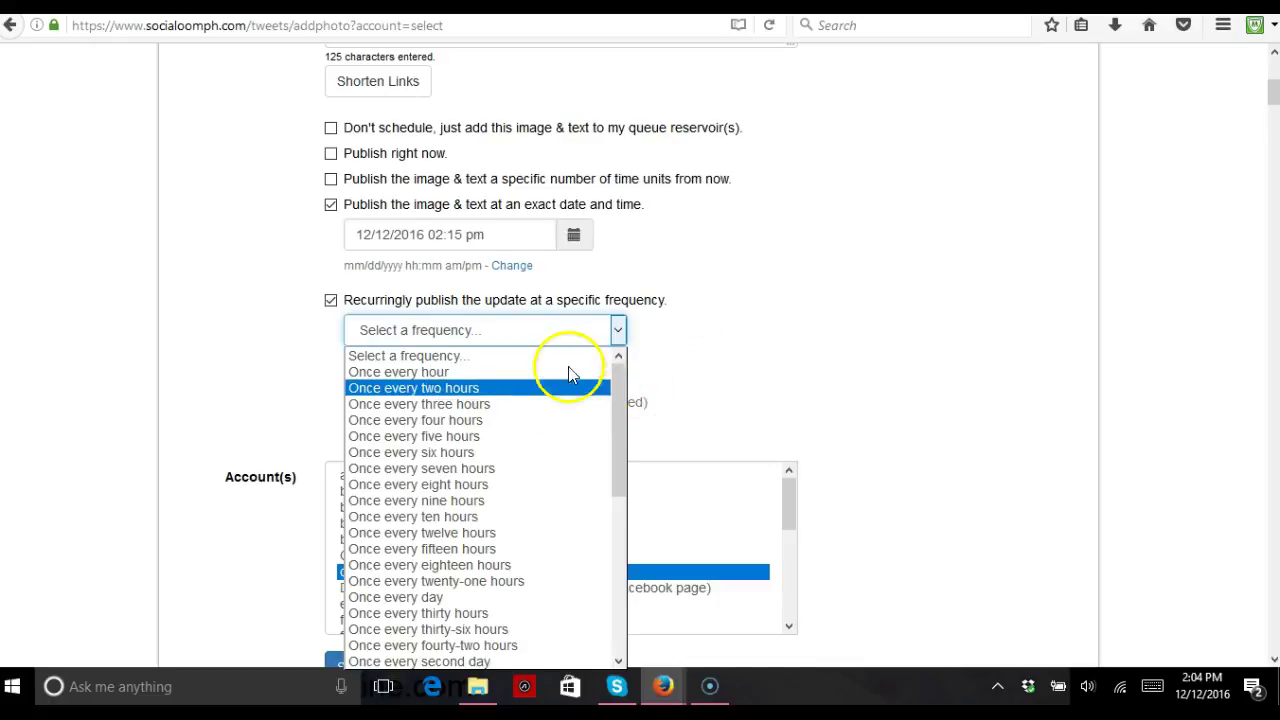
click(618, 380)
drag(618, 380, 612, 467)
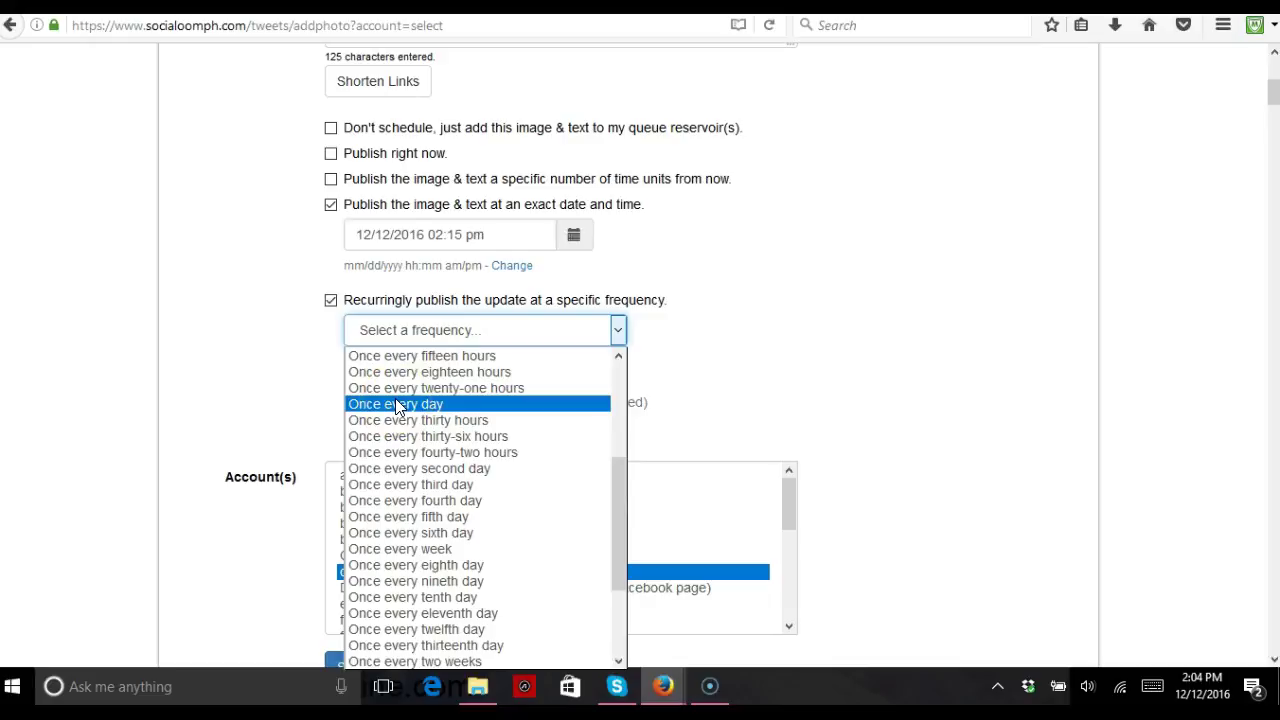
drag(396, 407, 620, 524)
scroll(555, 537, down, 3)
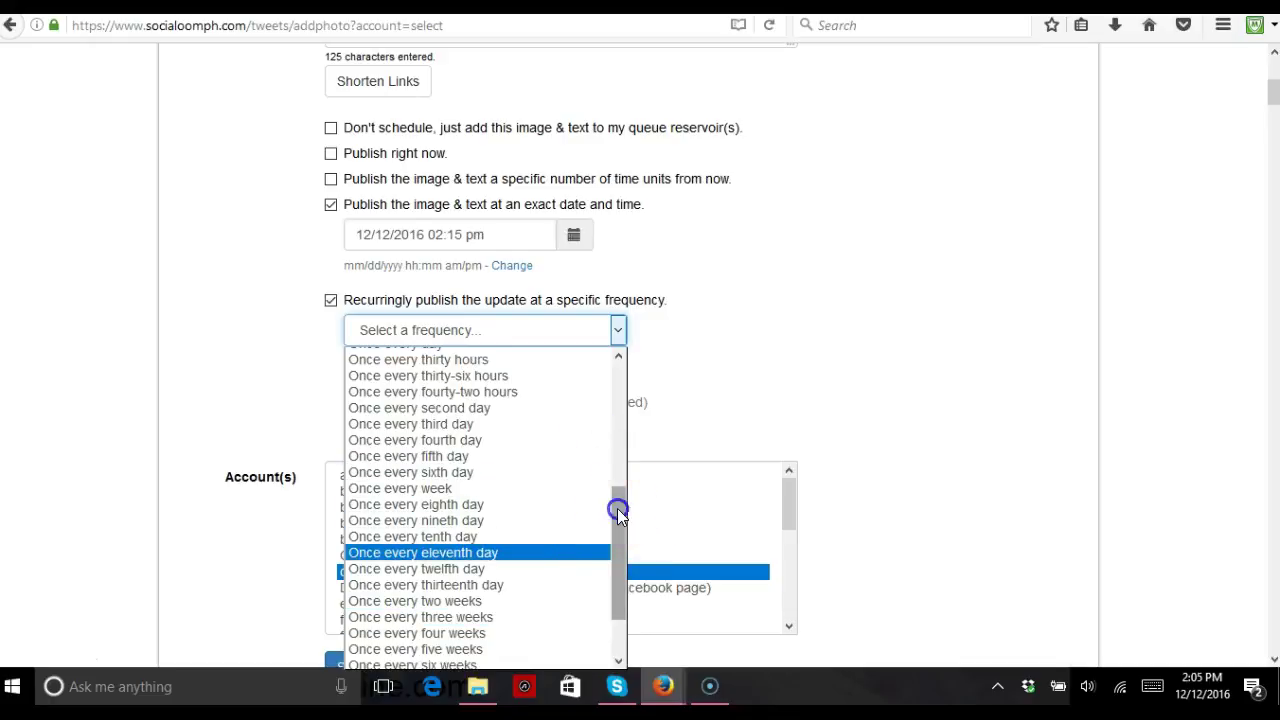
drag(616, 508, 612, 571)
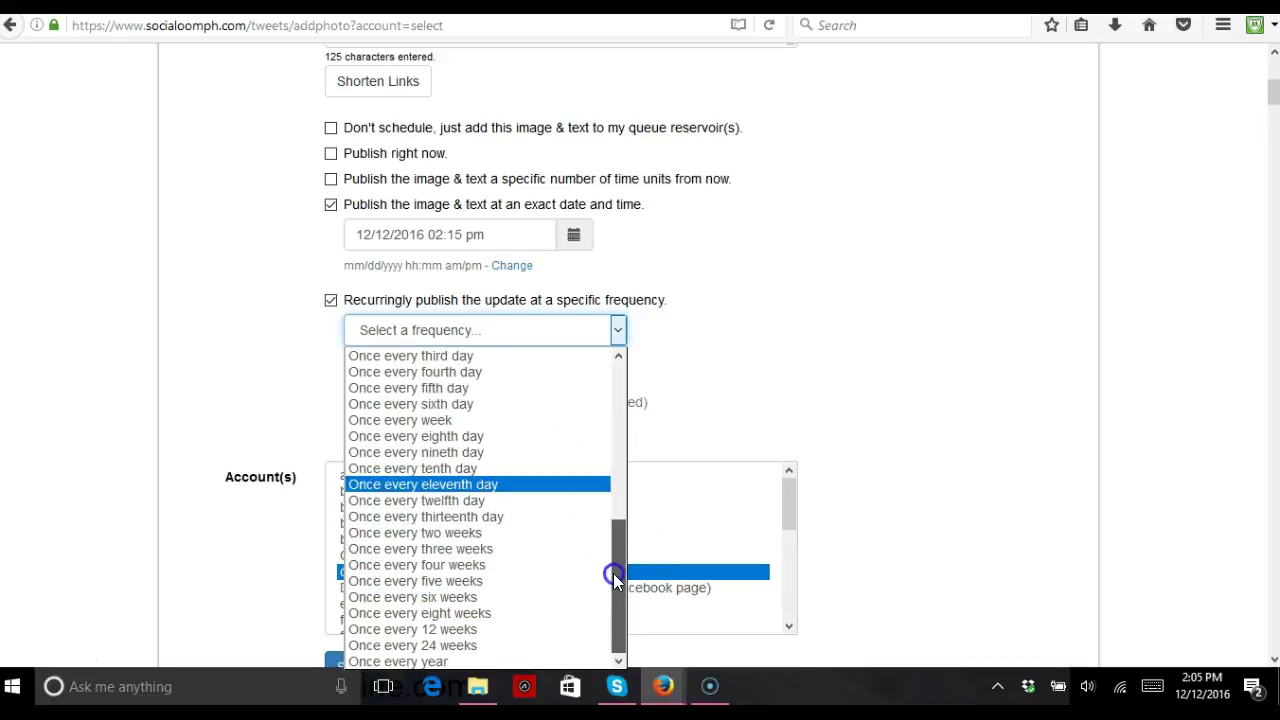
click(495, 599)
click(419, 367)
click(419, 367)
click(419, 367)
click(419, 377)
click(419, 377)
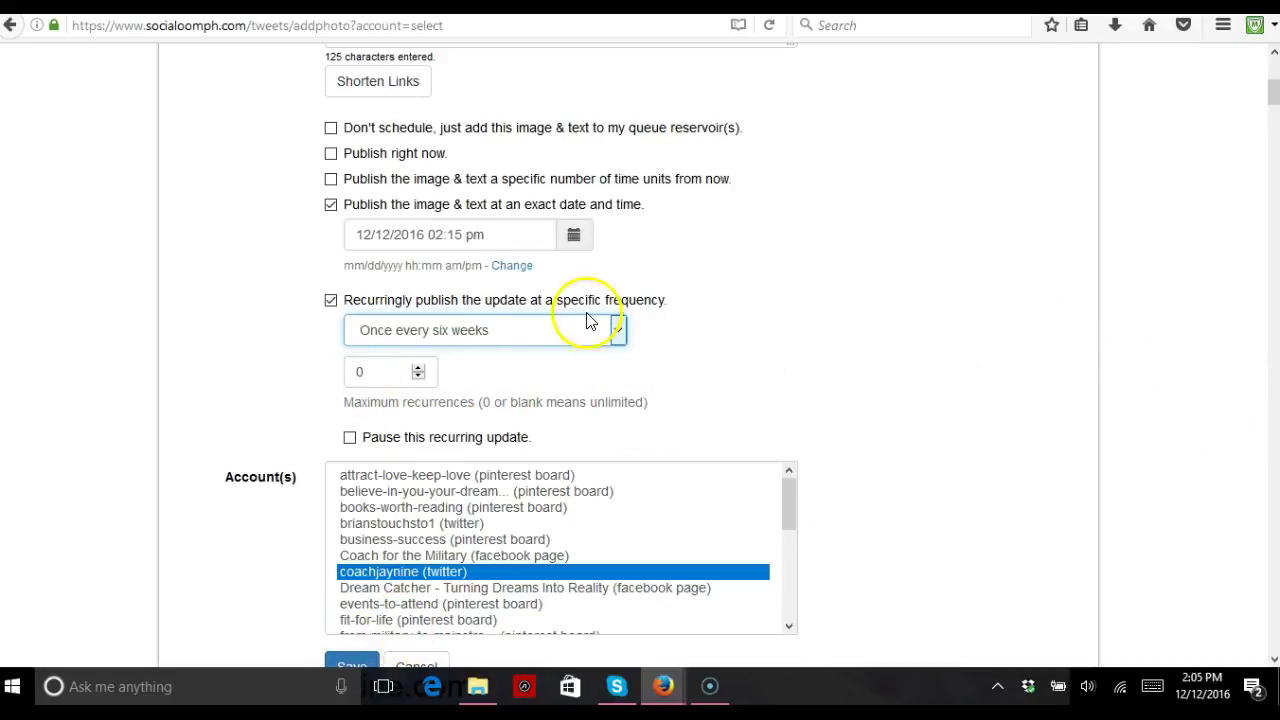
Save the scheduled image and text update.
click(343, 667)
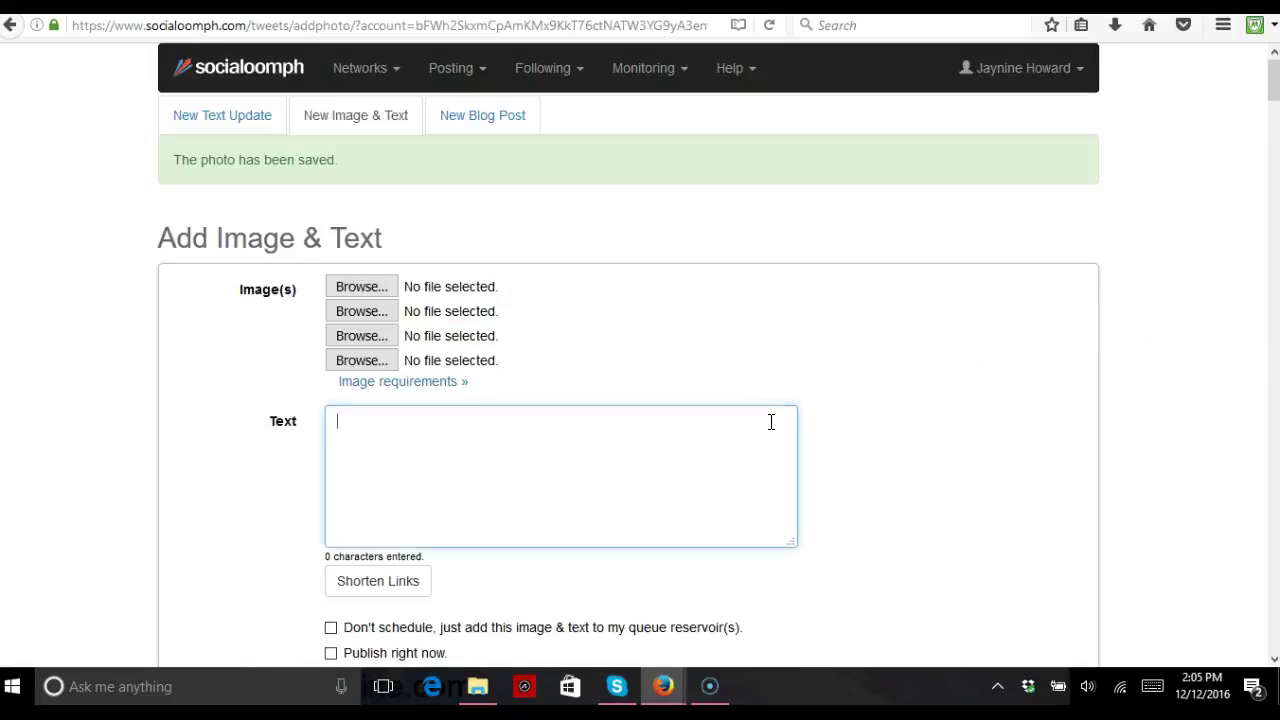
scroll(814, 428, down, 3)
scroll(814, 428, up, 3)
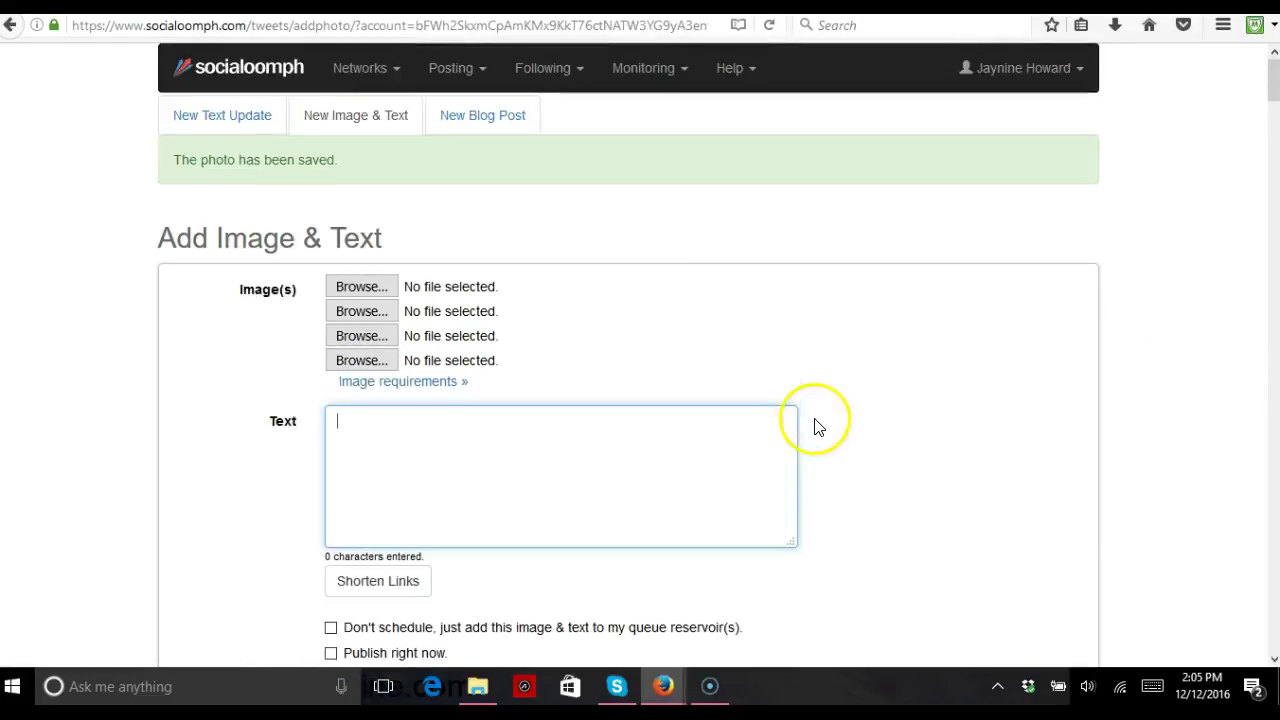
Open a new text update and look through its saved drafts.
click(226, 118)
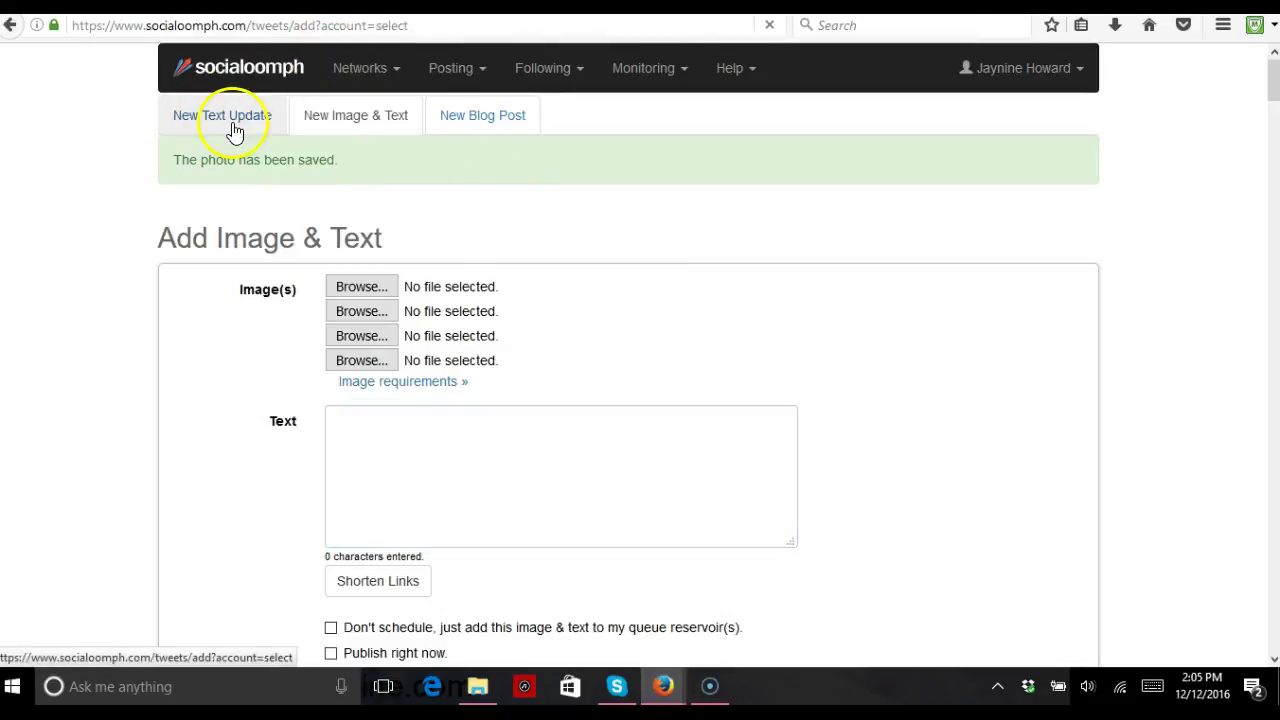
click(417, 222)
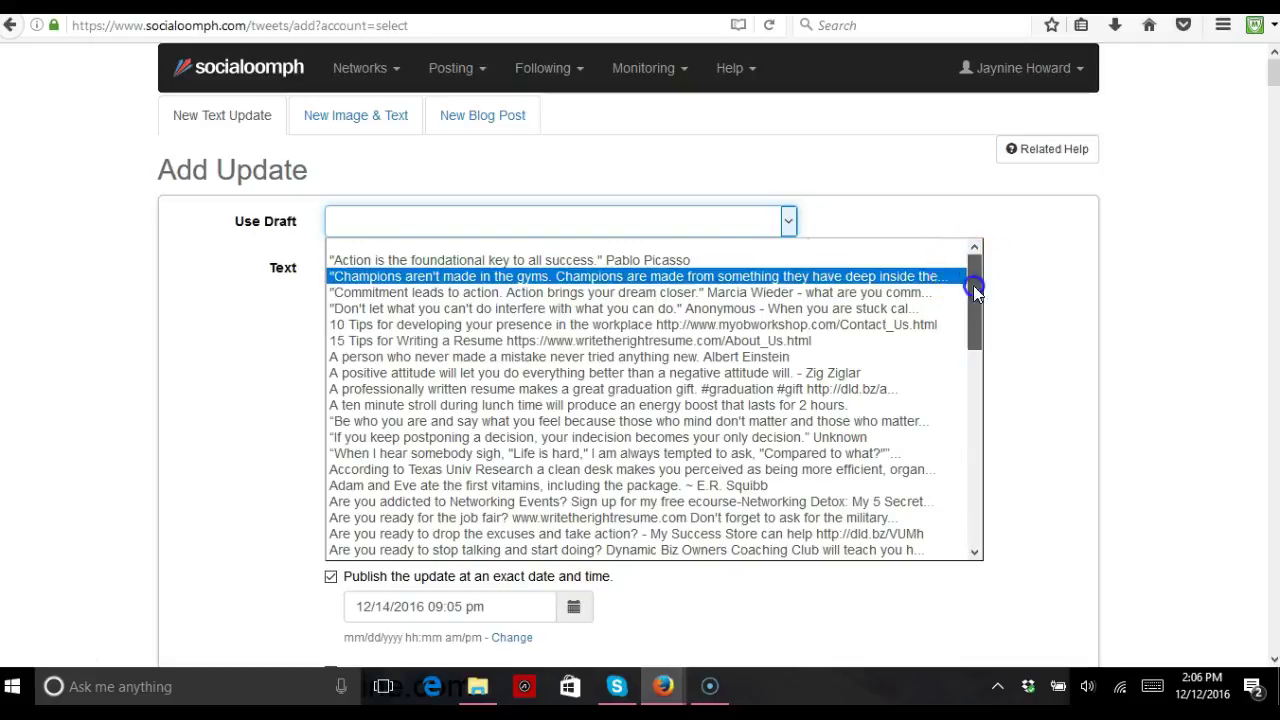
drag(971, 280, 960, 492)
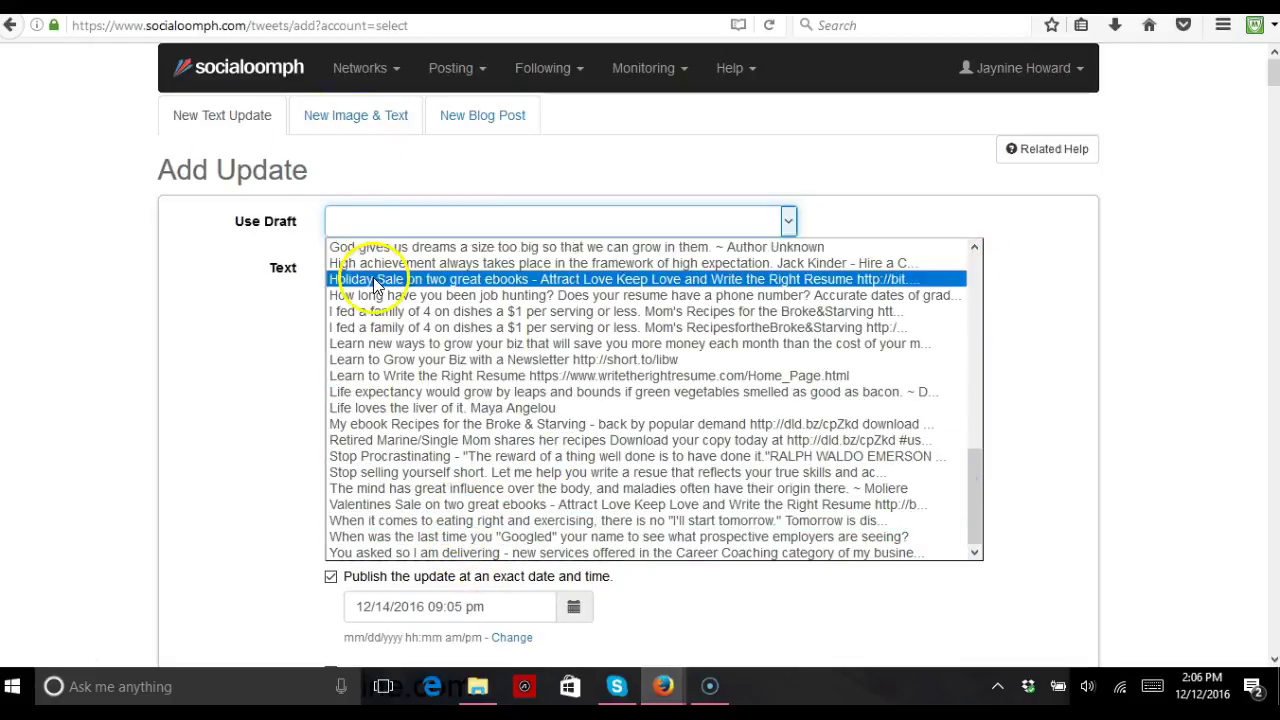
Start a new image and text update and attach "divas do business" from the wonder woman folder as its first image.
click(333, 113)
click(337, 121)
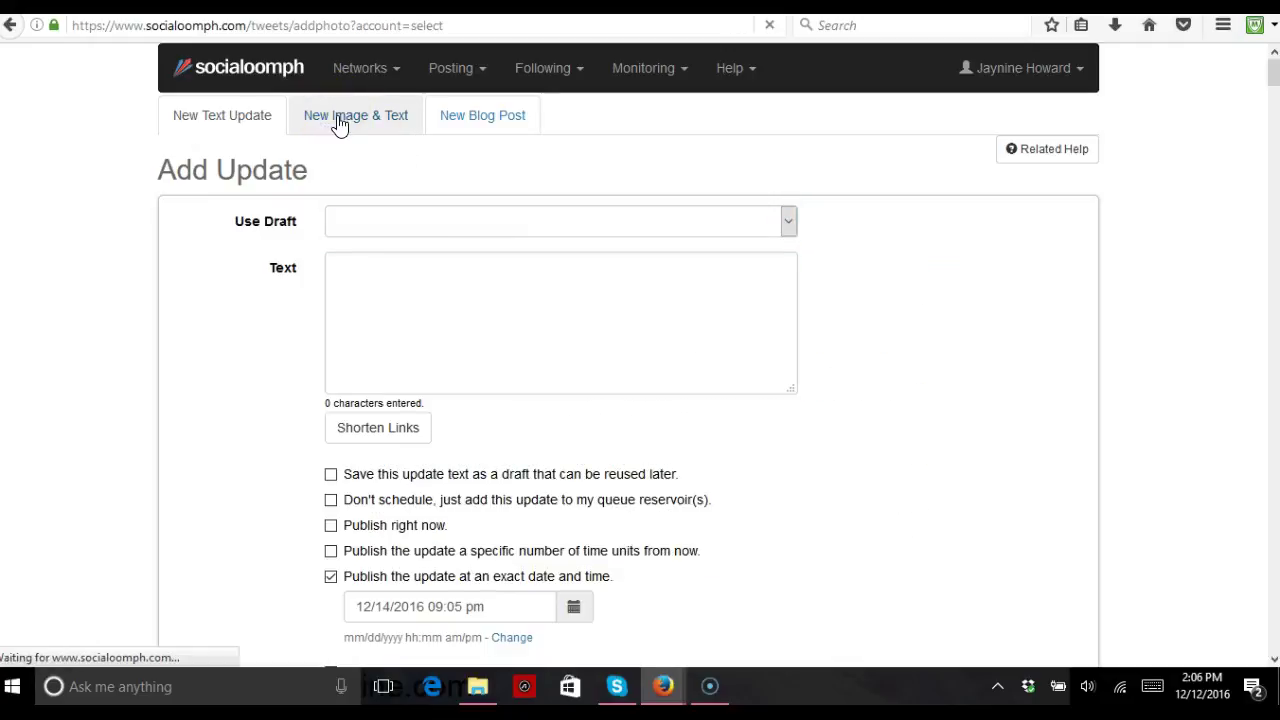
click(363, 219)
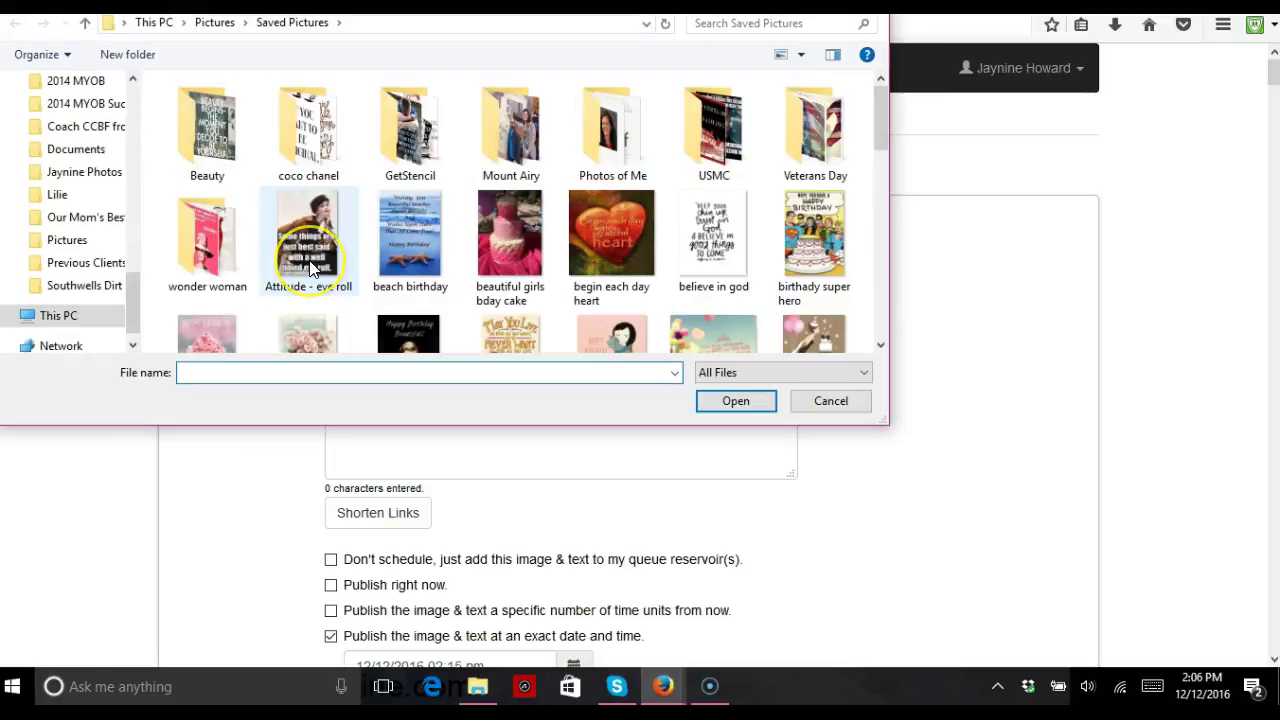
double_click(233, 251)
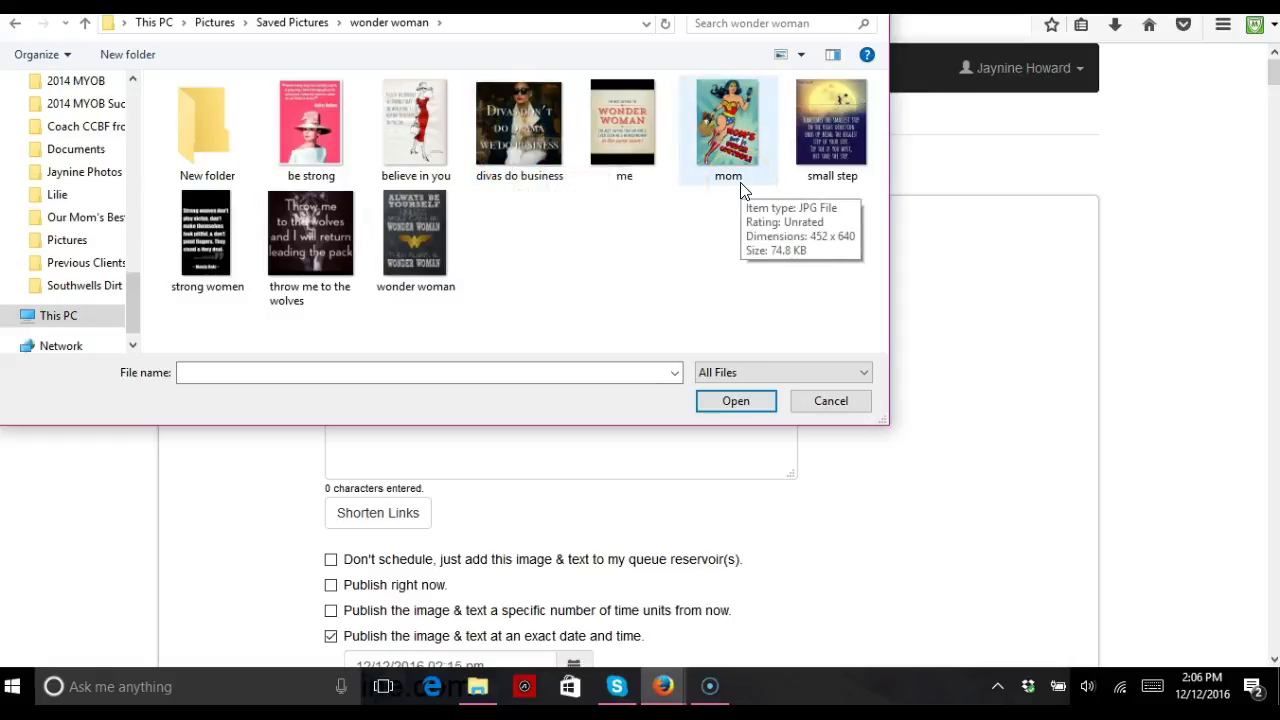
click(295, 275)
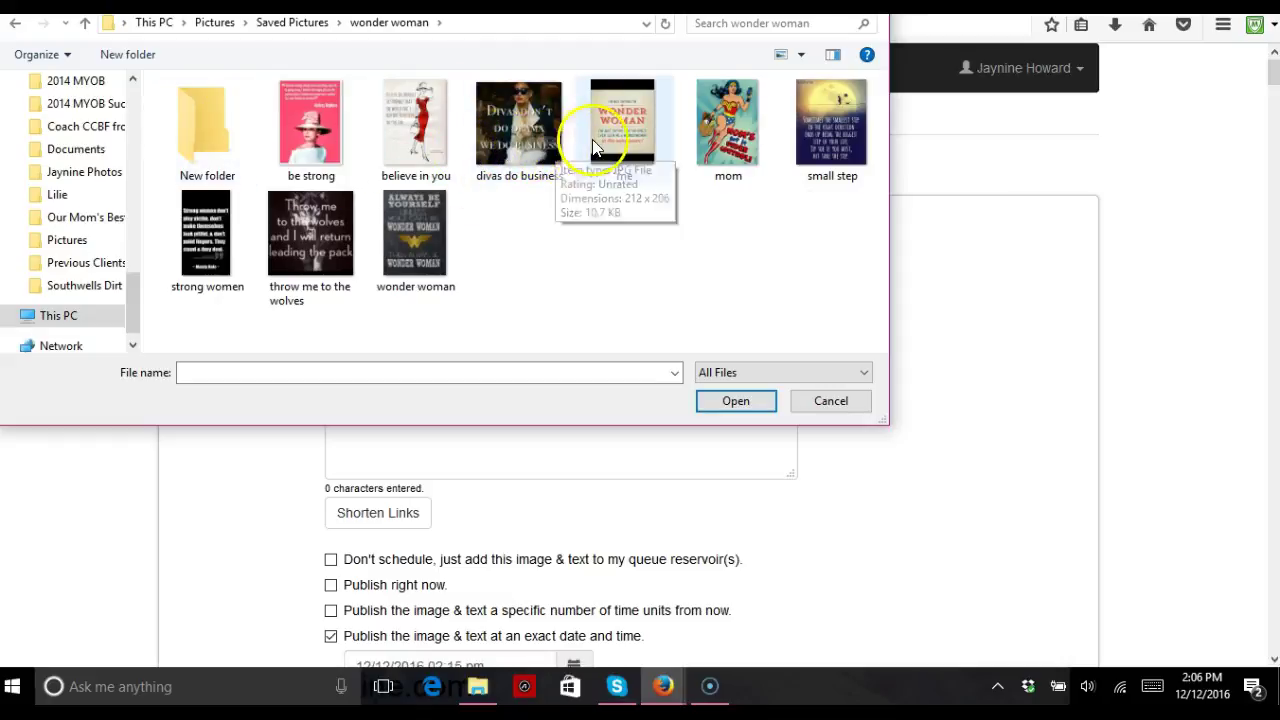
click(529, 148)
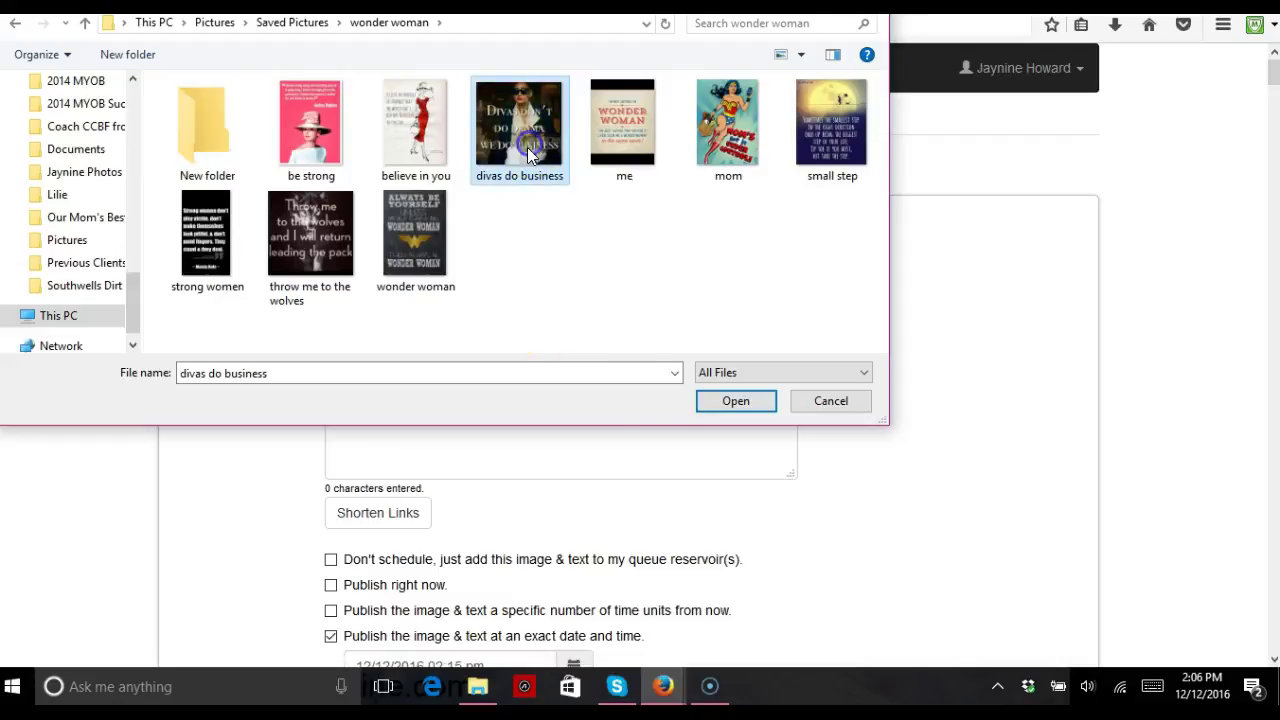
click(736, 400)
click(436, 362)
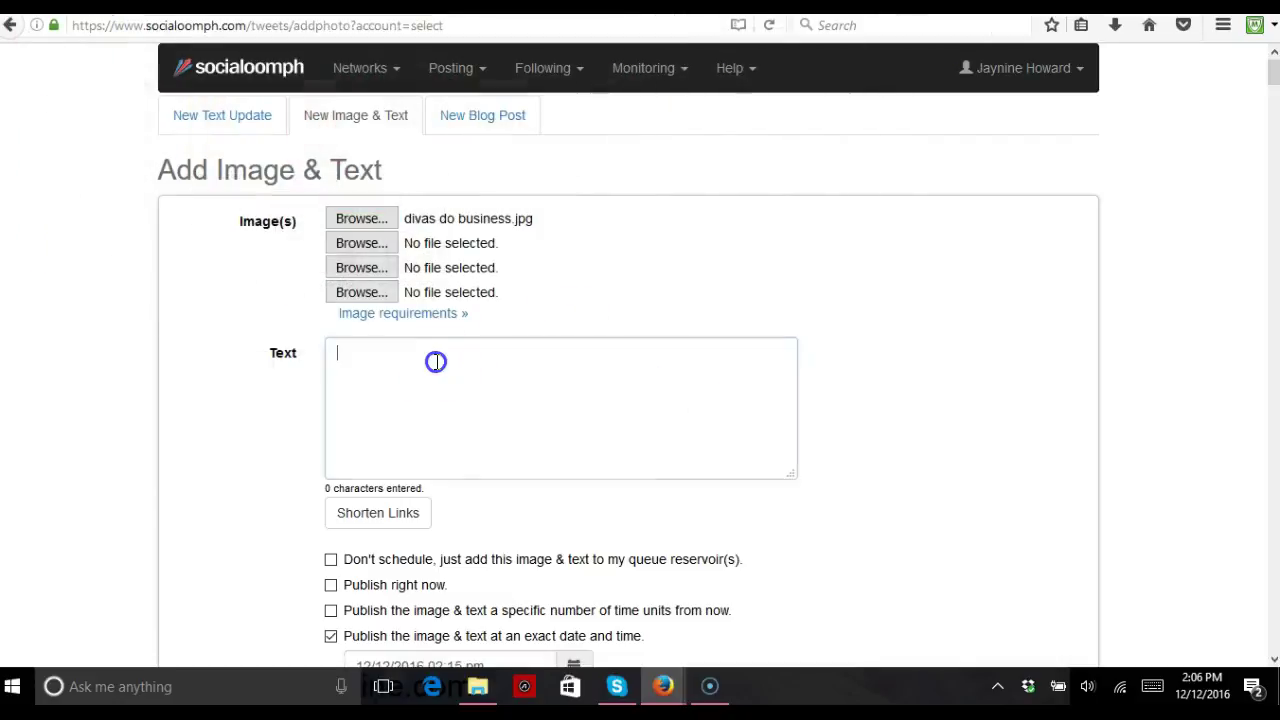
text(Leadership training for corporate executives.)
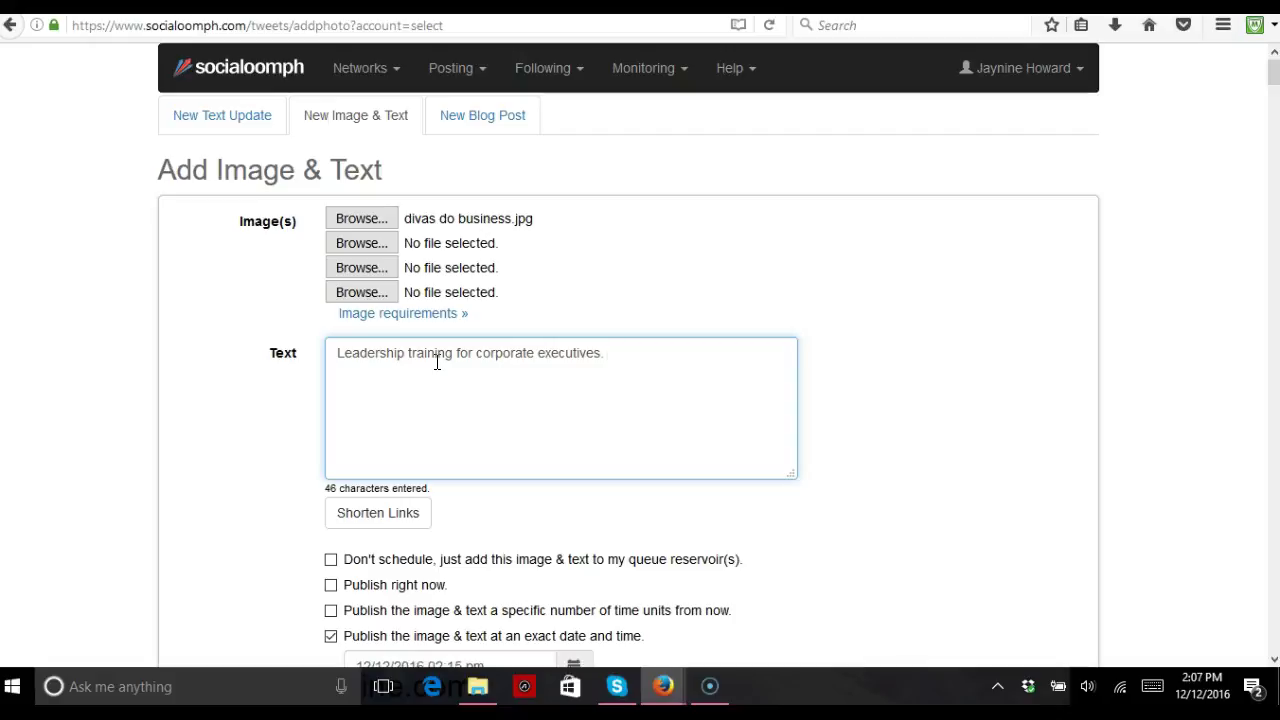
text(http://jjhowardassociates.com/)
click(376, 511)
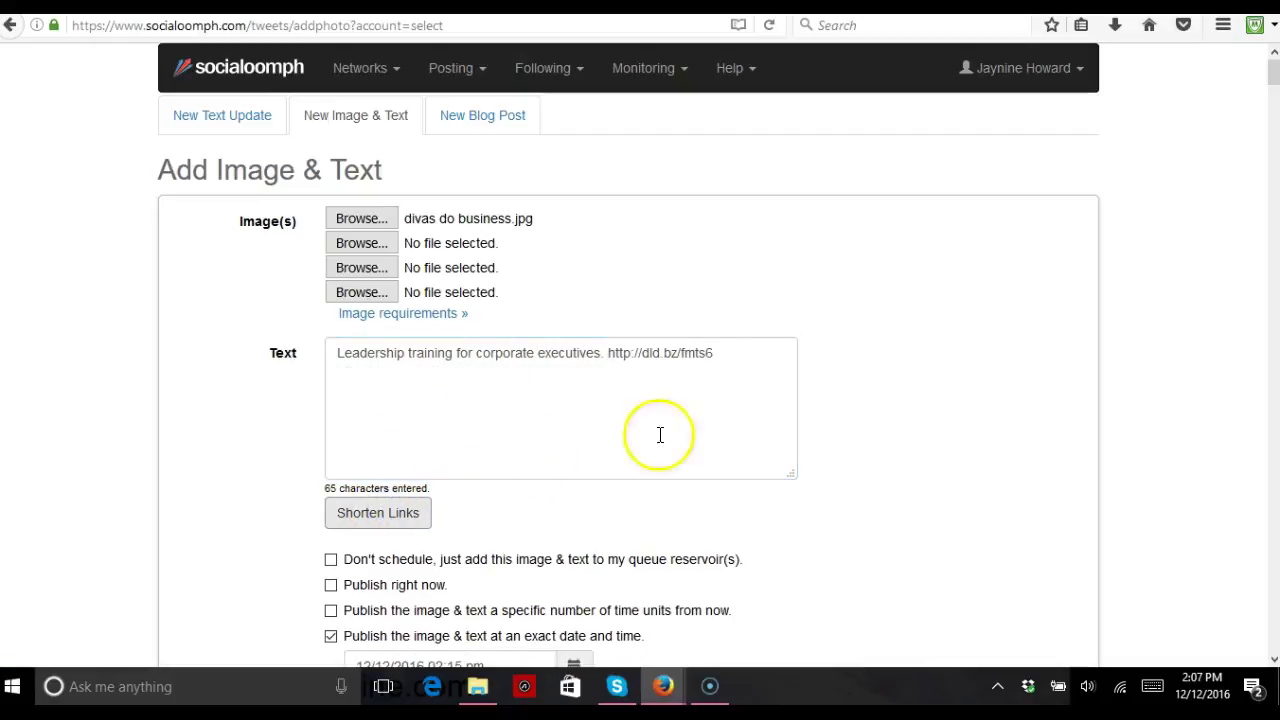
click(746, 358)
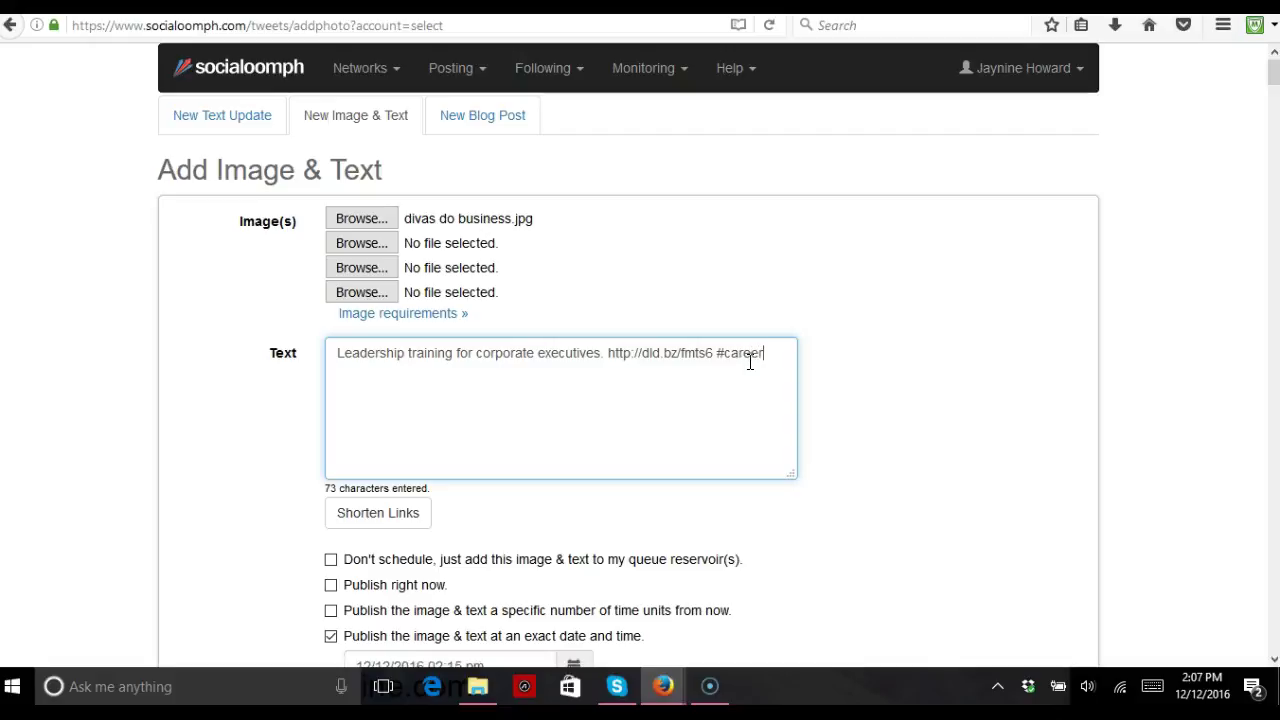
Set the exact publishing date of the new update to 12/14/2016.
scroll(686, 503, down, 2)
click(574, 453)
click(473, 291)
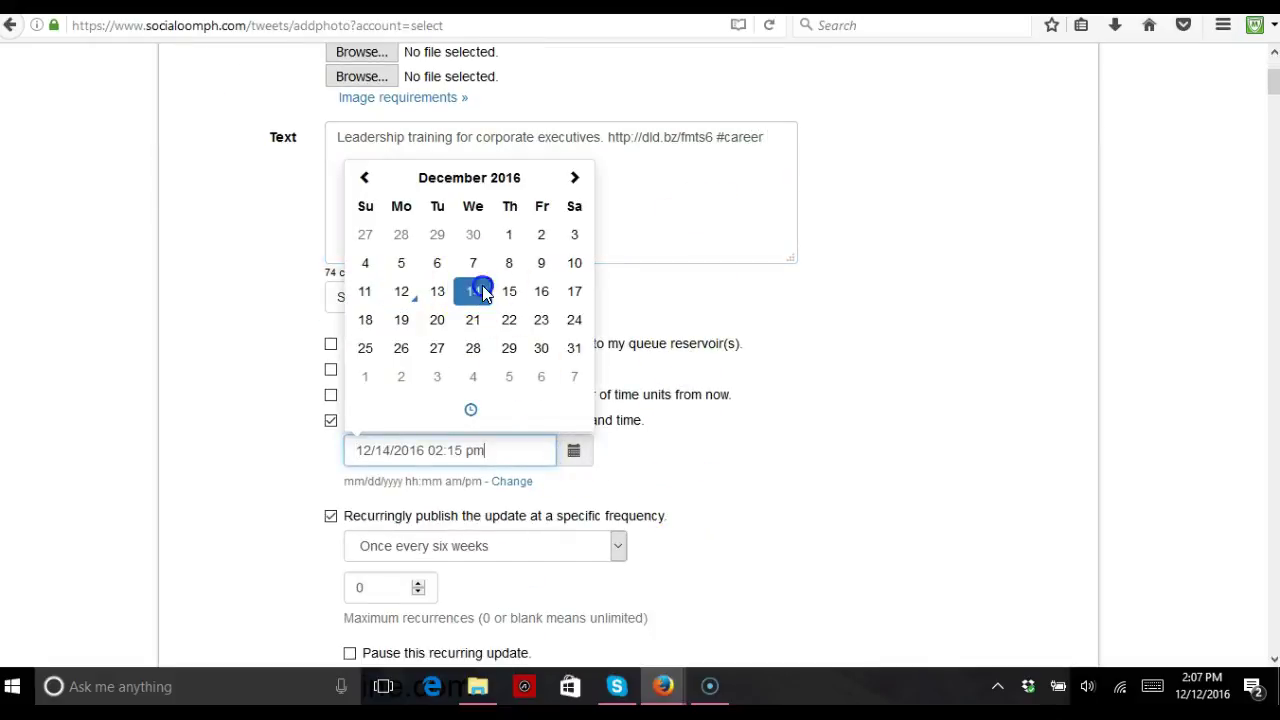
Set the exact publishing date and time of the leadership training update to 12/13/2016 12:15 pm.
click(437, 291)
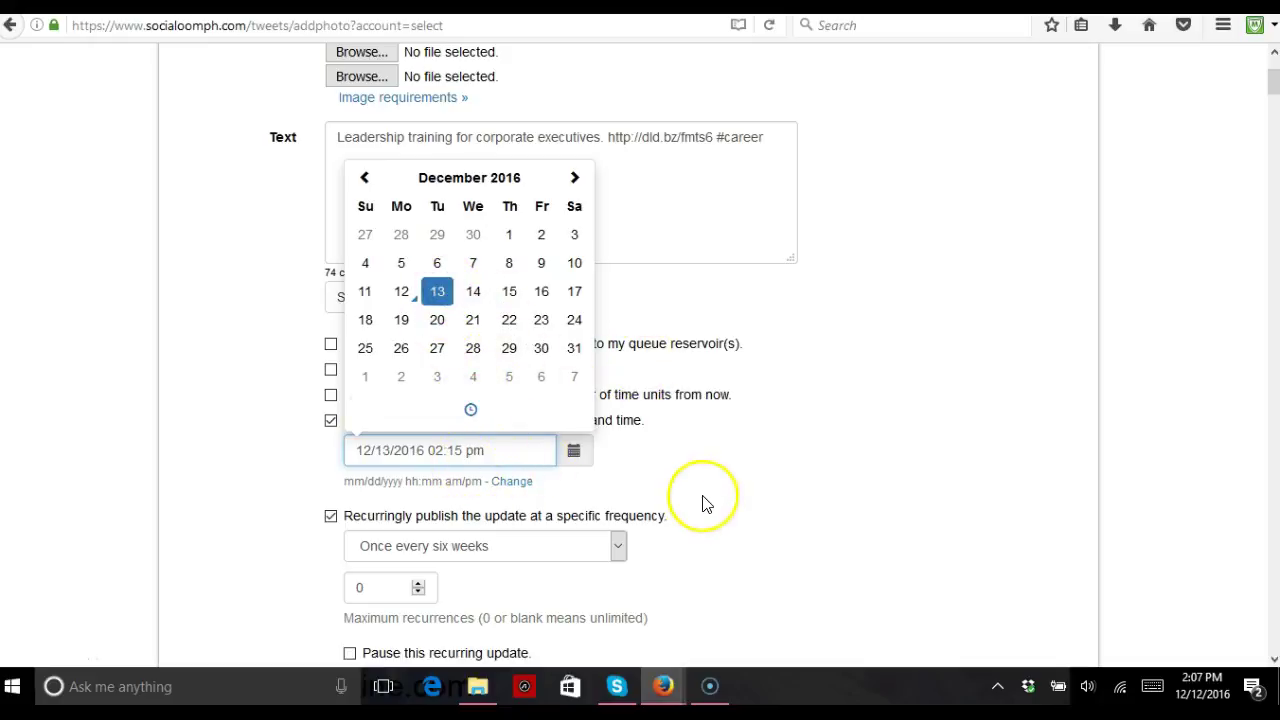
scroll(706, 488, down, 2)
click(433, 233)
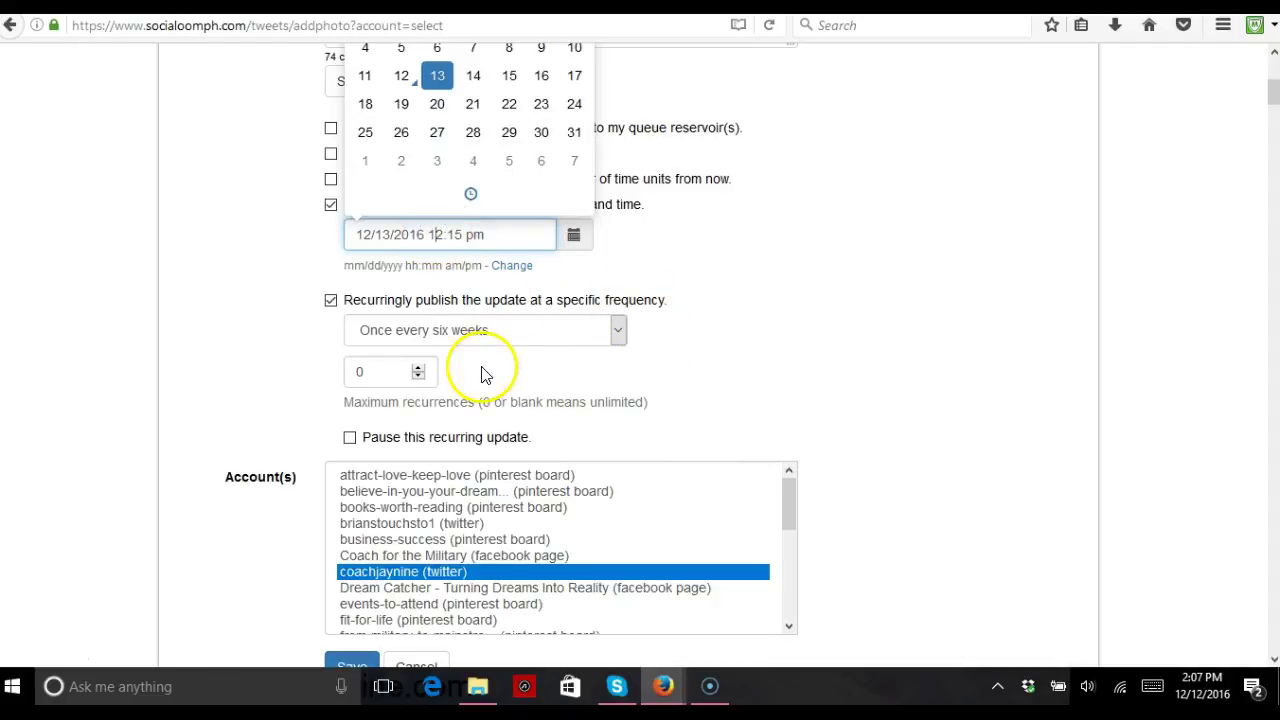
Set the update to recur once every four weeks and save it.
click(471, 338)
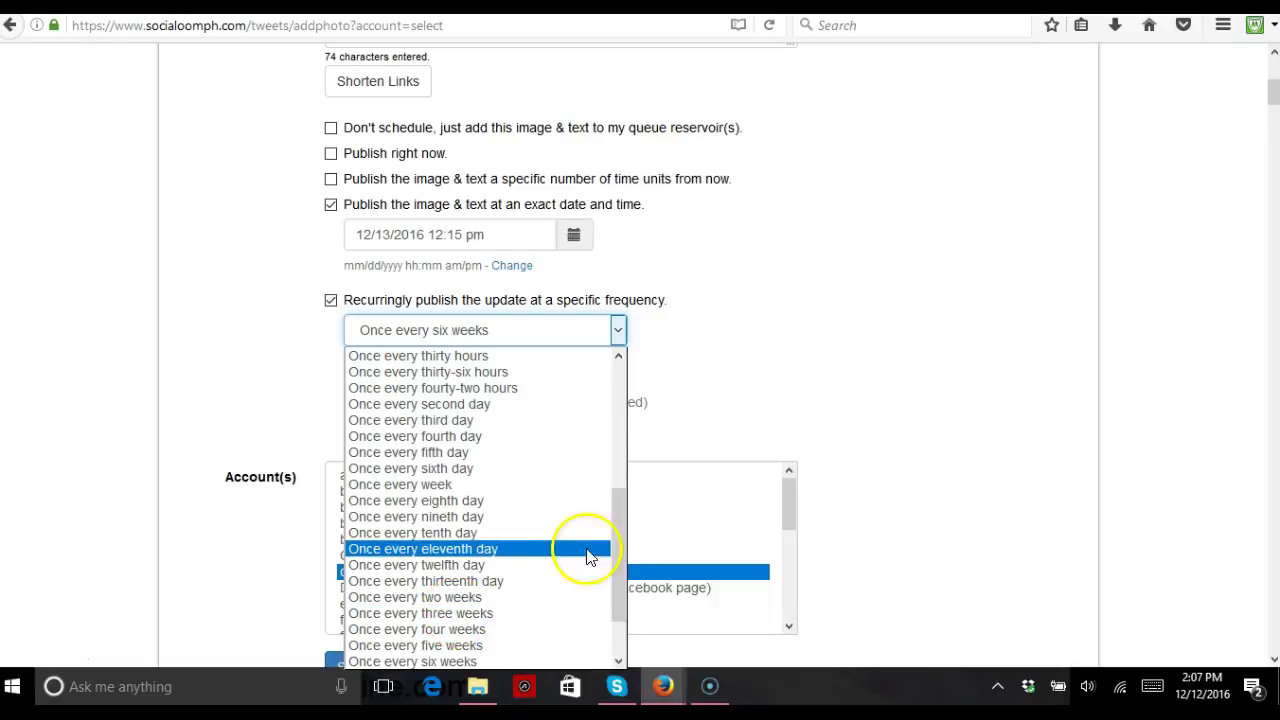
click(465, 630)
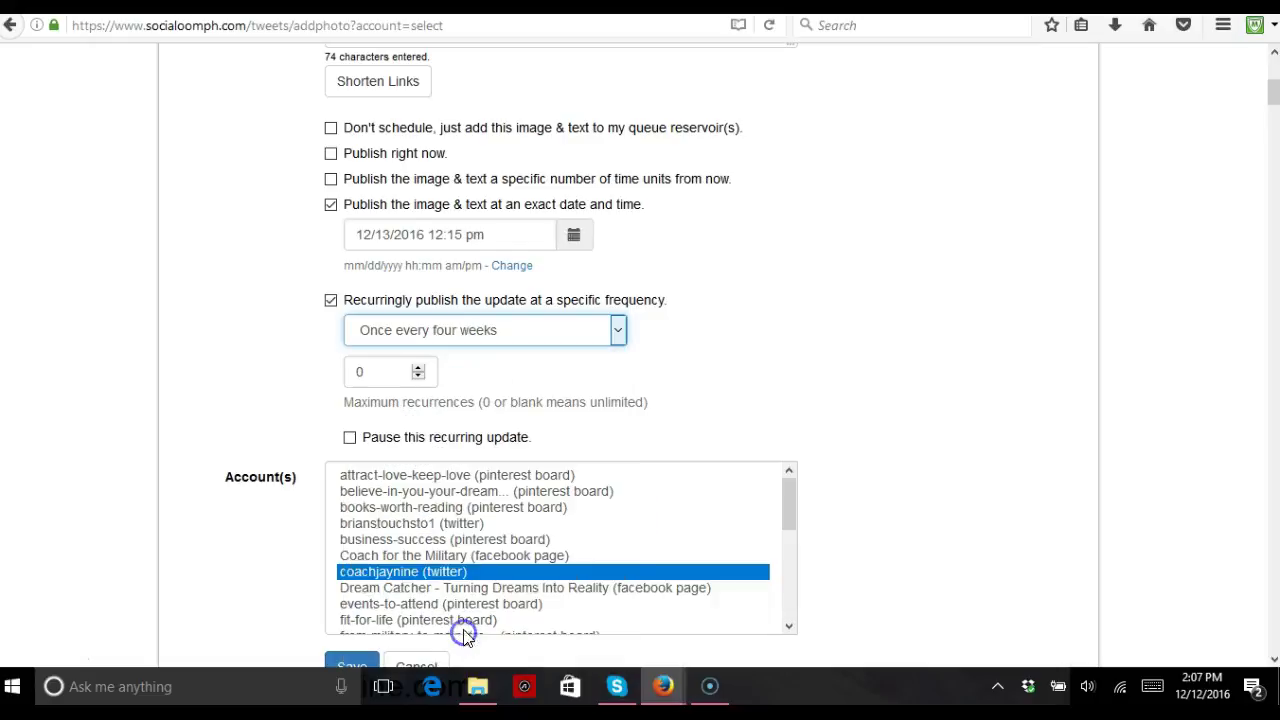
scroll(720, 400, down, 4)
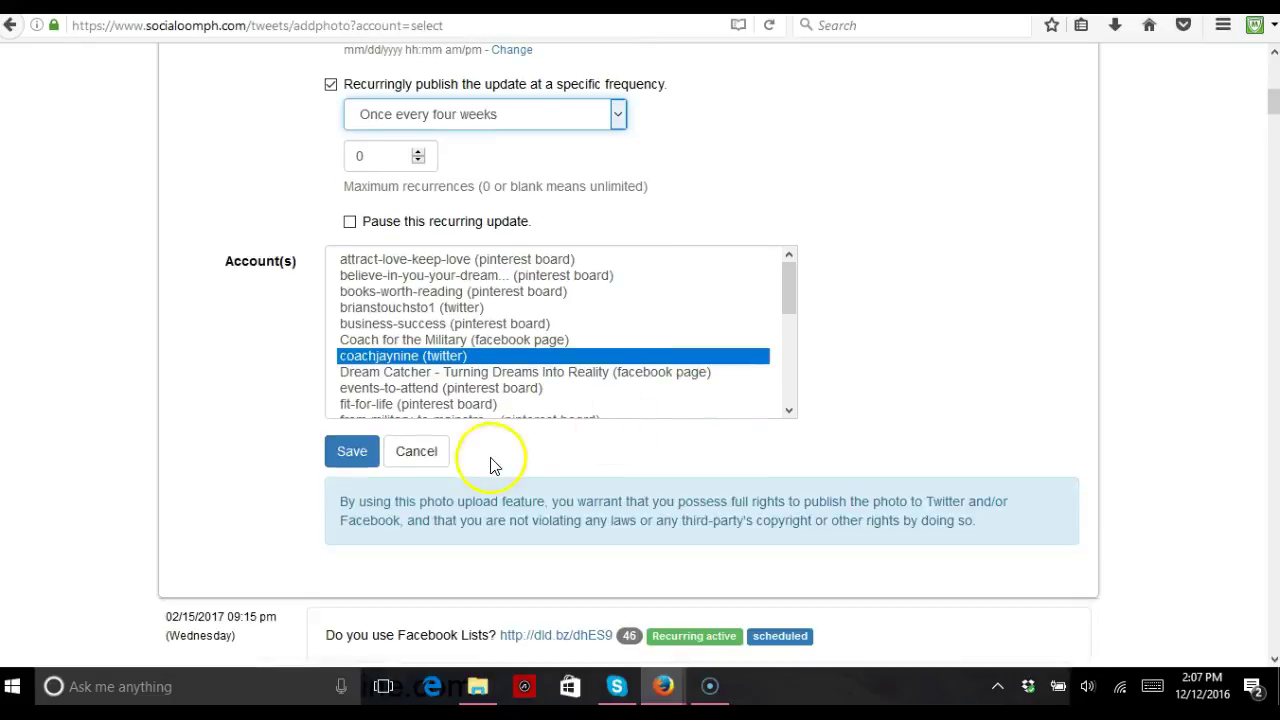
click(352, 451)
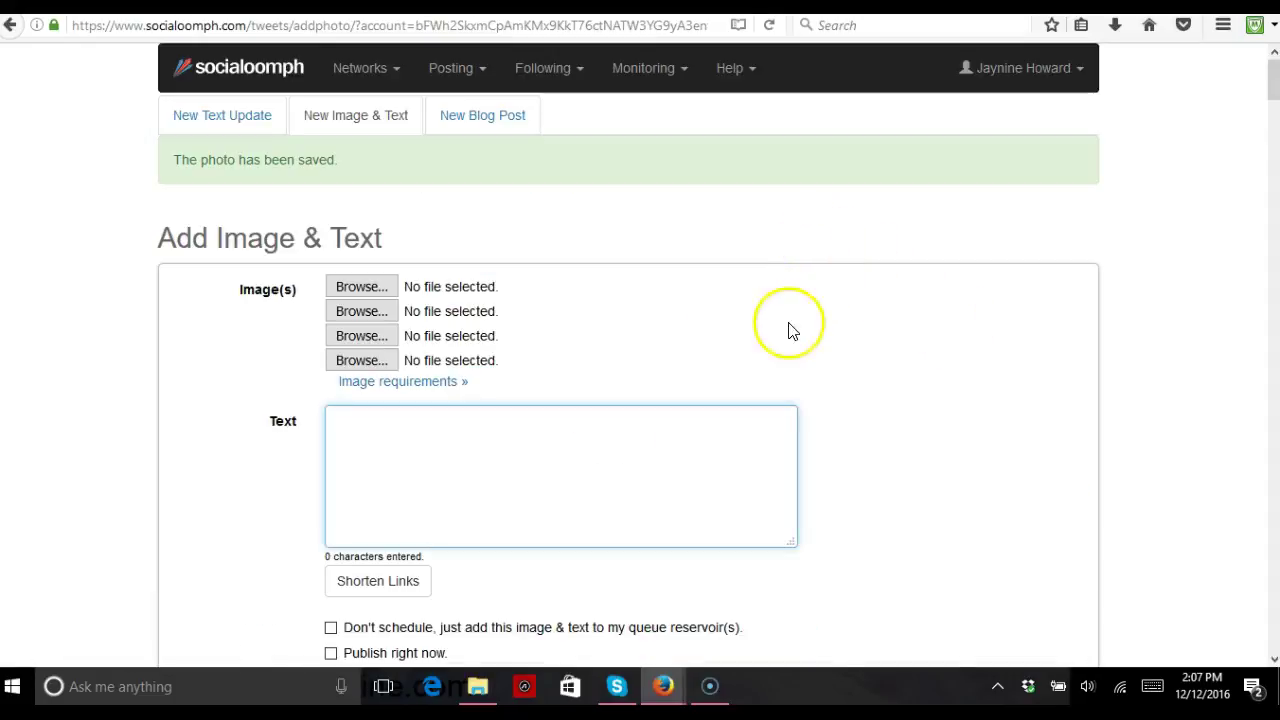
Attach JJH-logo_centered_600.png from the Centered folder of the Dropbox logo Web Files as the first image of a new update.
click(391, 289)
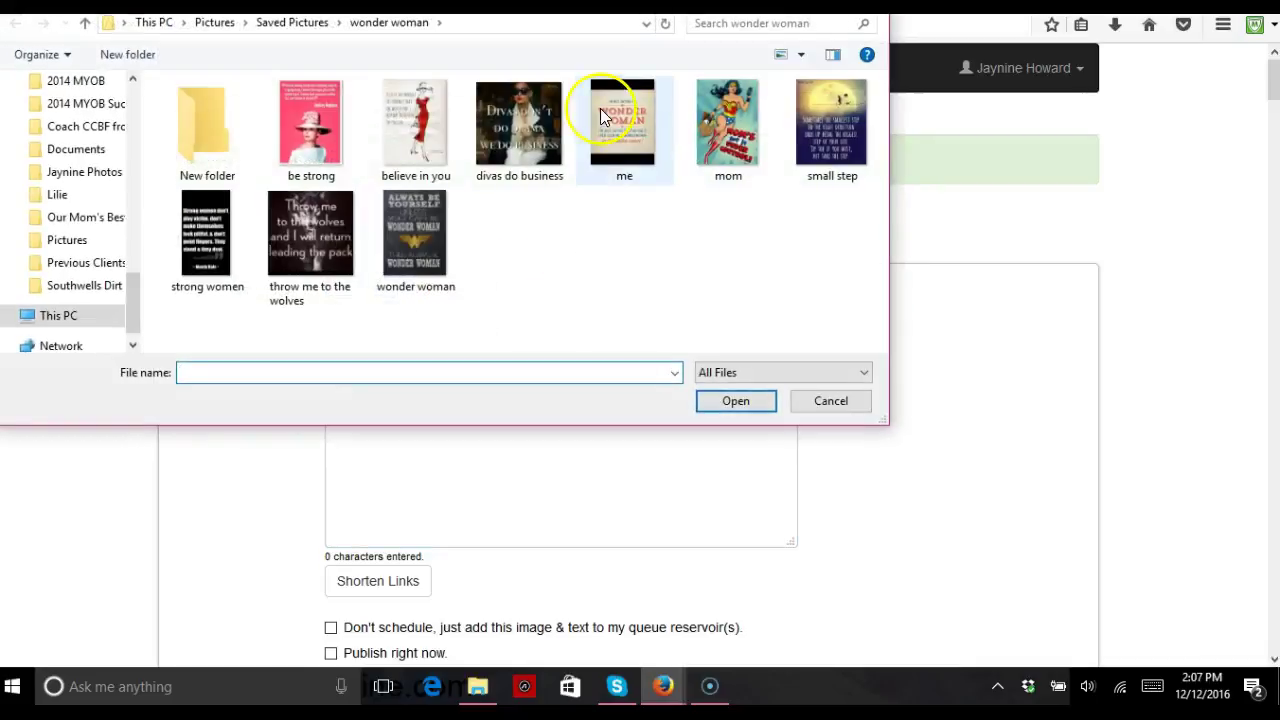
drag(128, 269, 124, 174)
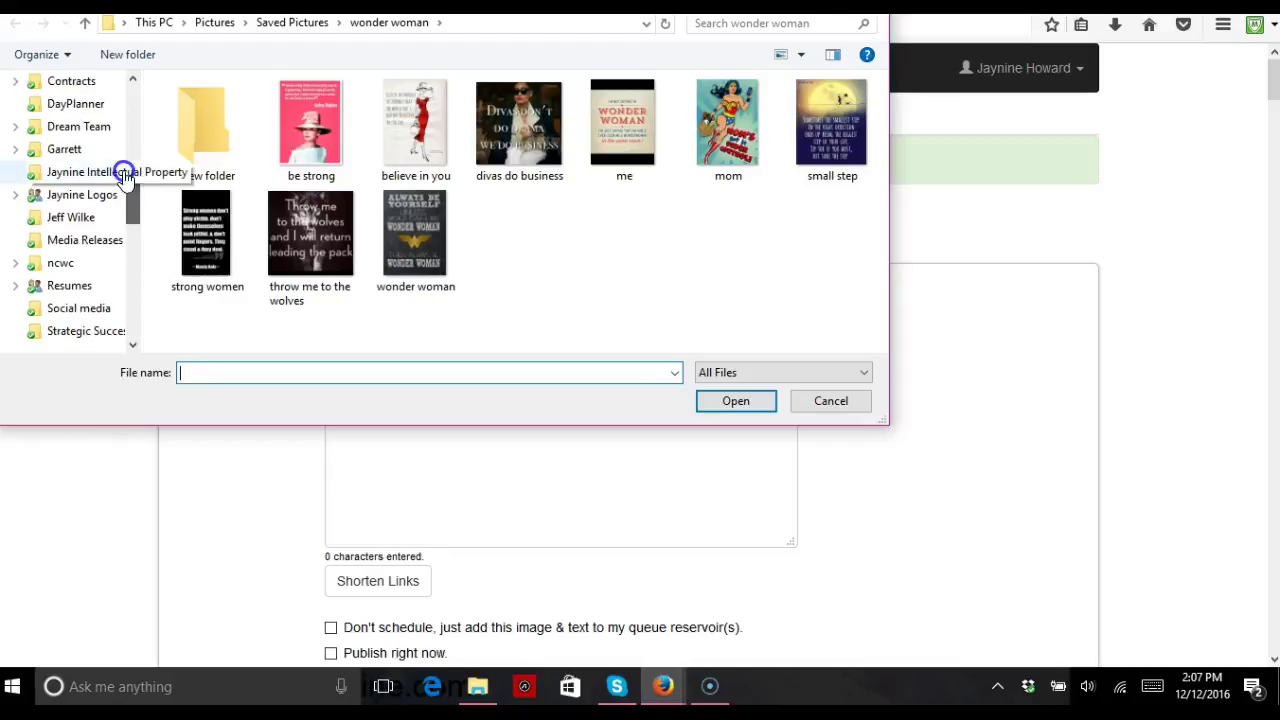
click(96, 194)
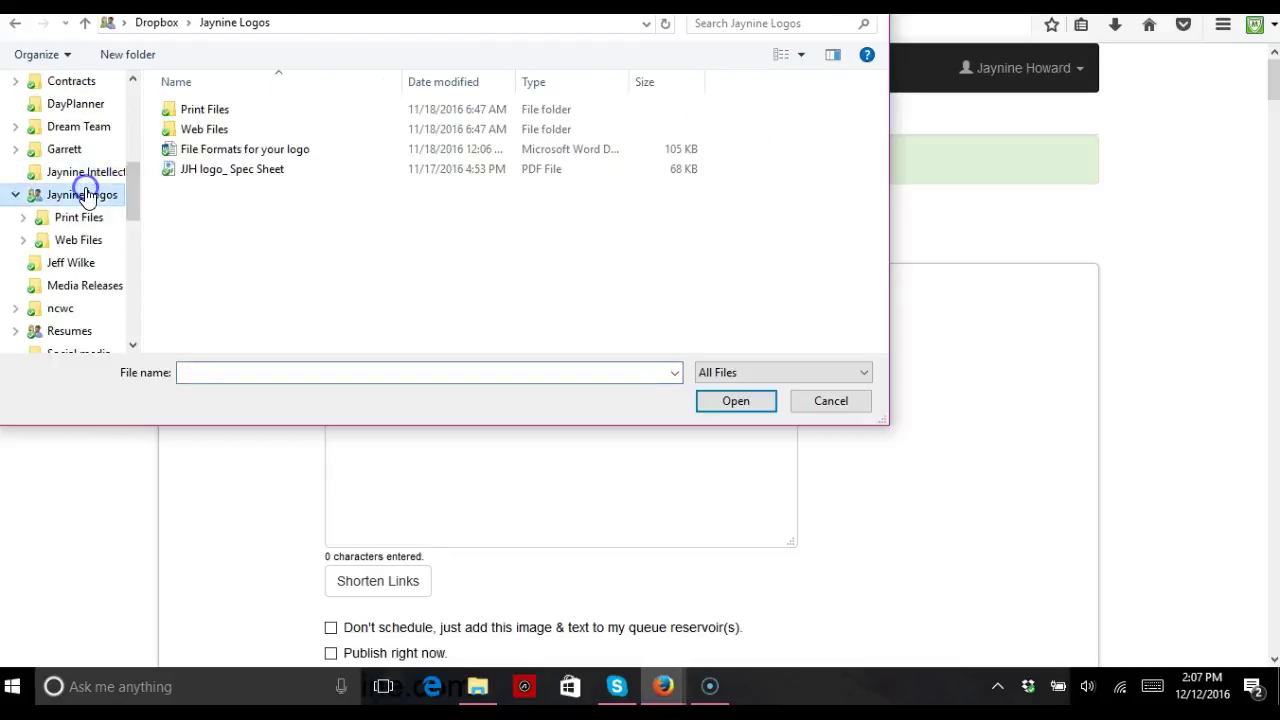
double_click(185, 128)
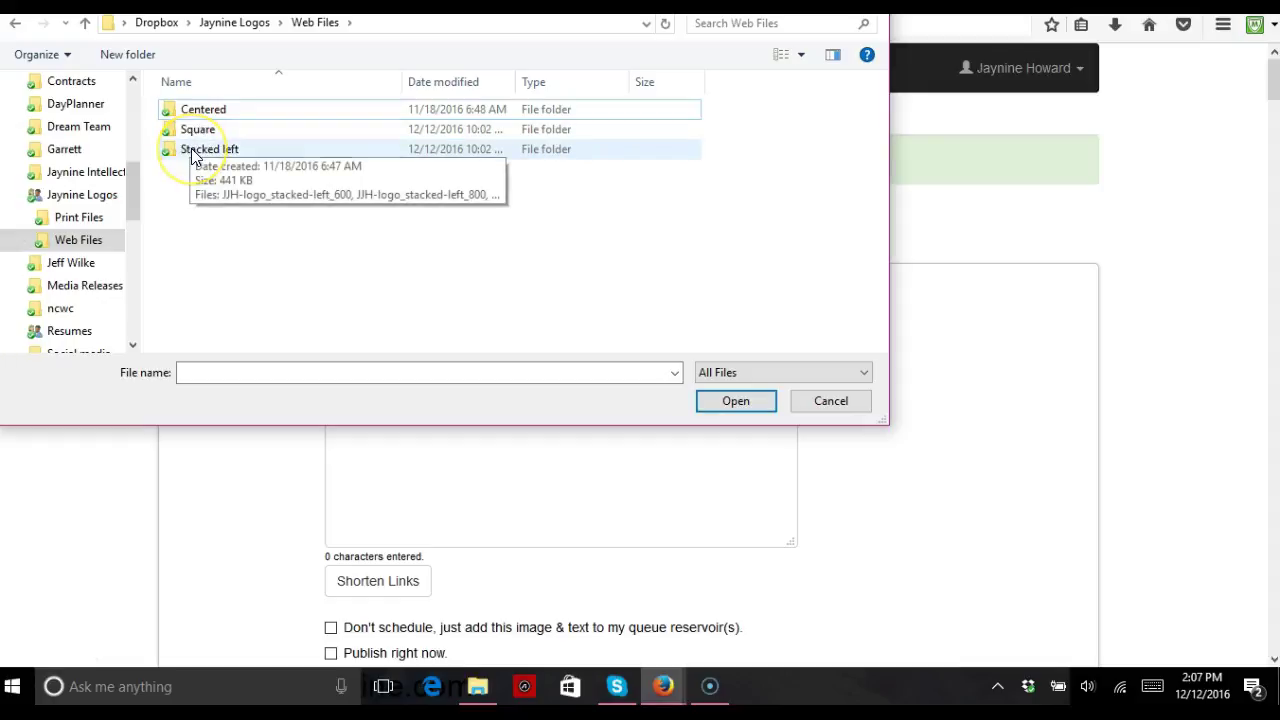
click(191, 148)
click(194, 147)
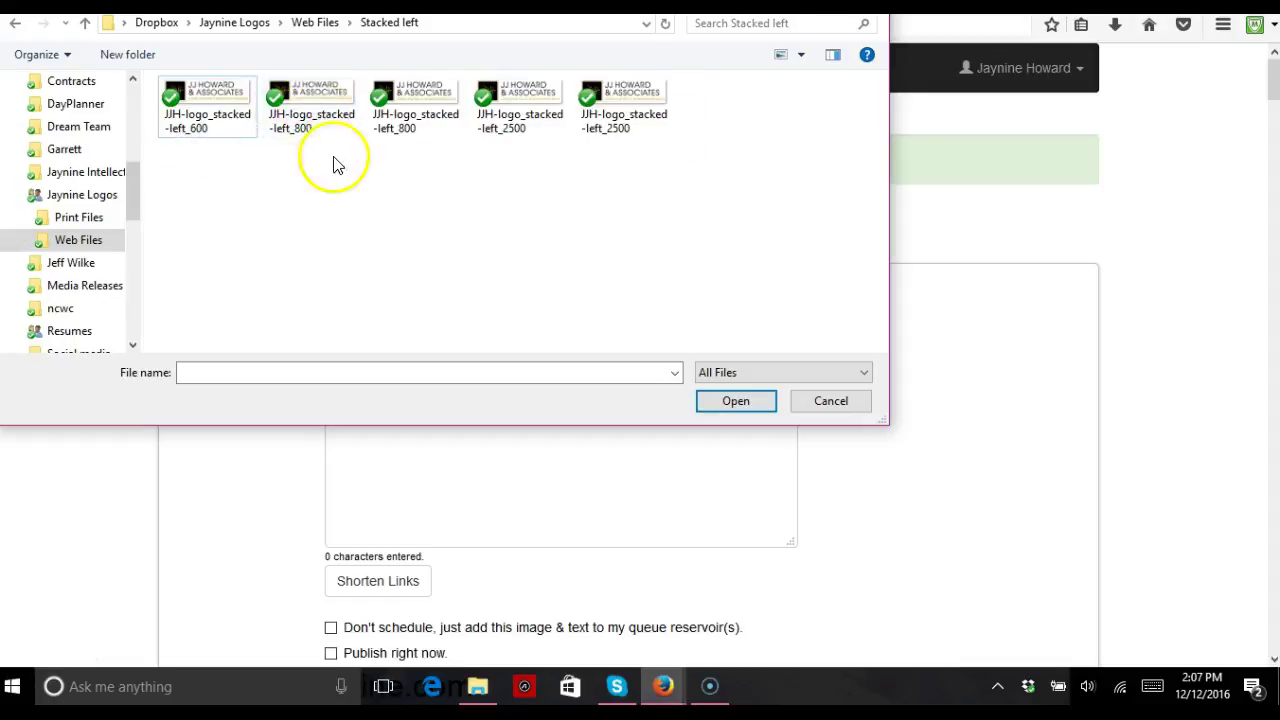
click(325, 28)
double_click(205, 110)
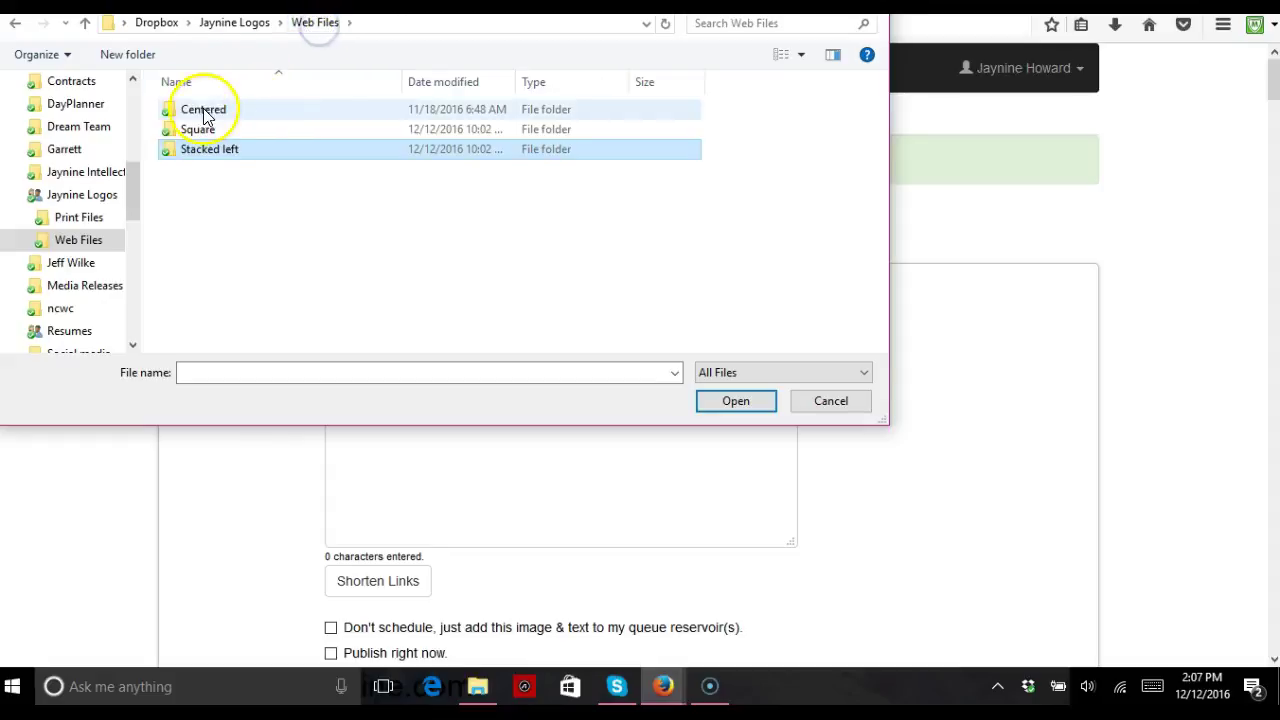
click(286, 106)
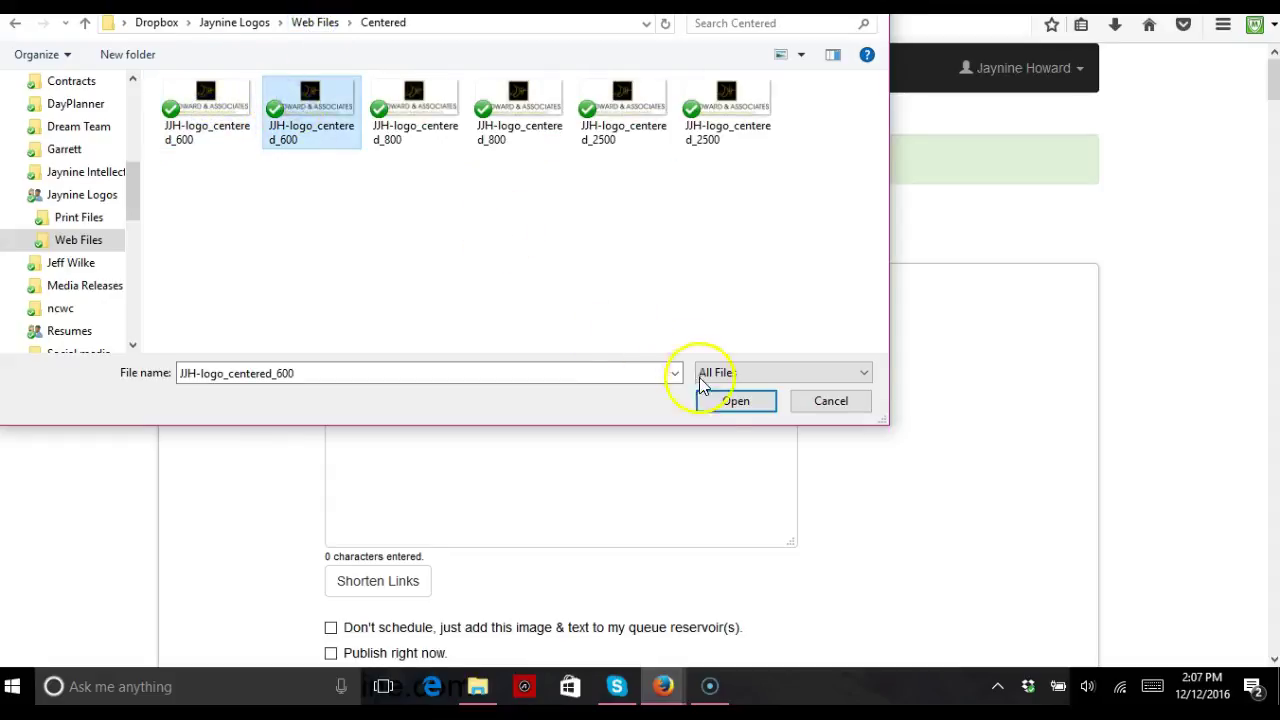
click(720, 395)
Write "Are you ready to jump start your career in 2017" as the update text.
click(452, 446)
text(A)
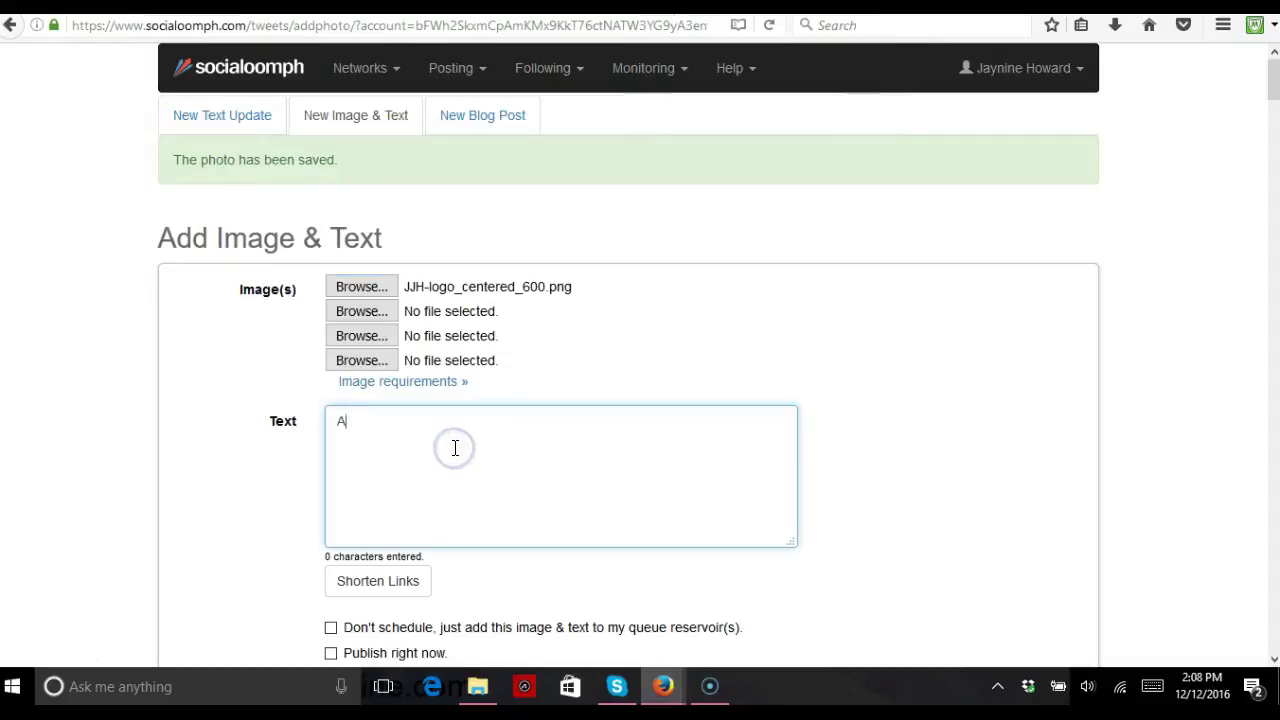
text(re you ready to)
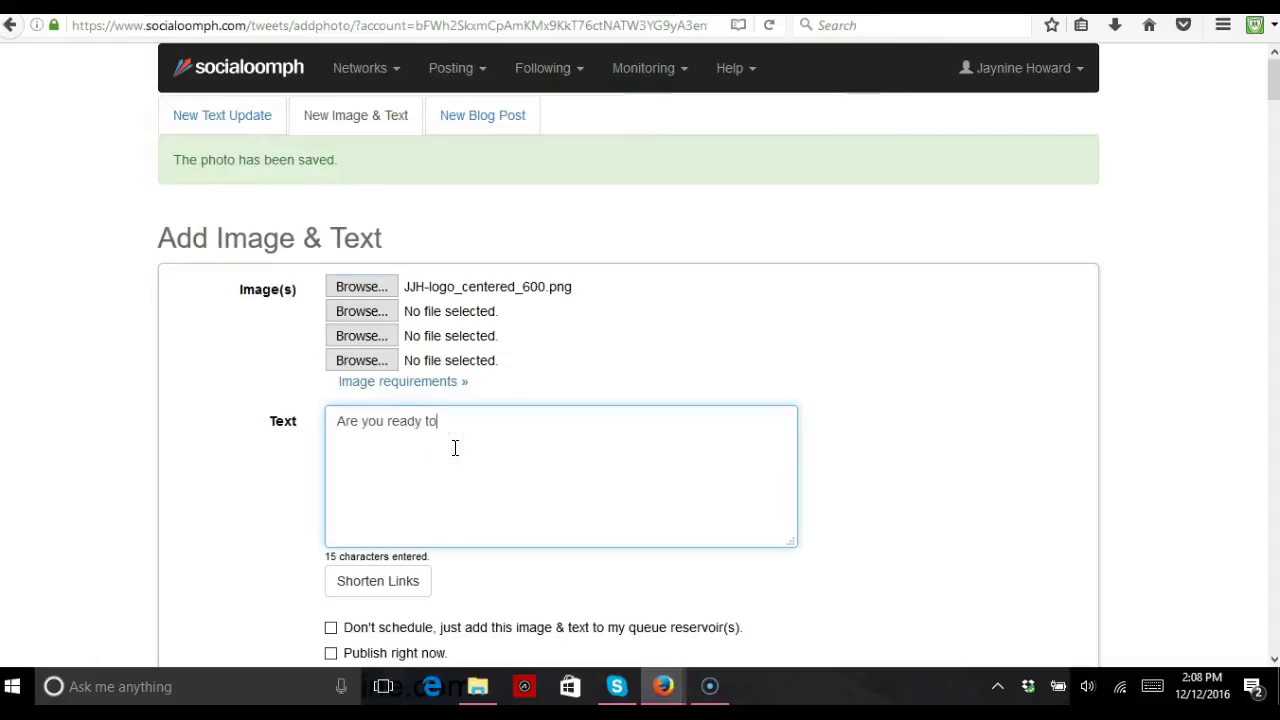
text( SHINE)
key(BackSpace)
key(BackSpace)
key(BackSpace)
key(BackSpace)
key(BackSpace)
key(BackSpace)
key(BackSpace)
key(BackSpace)
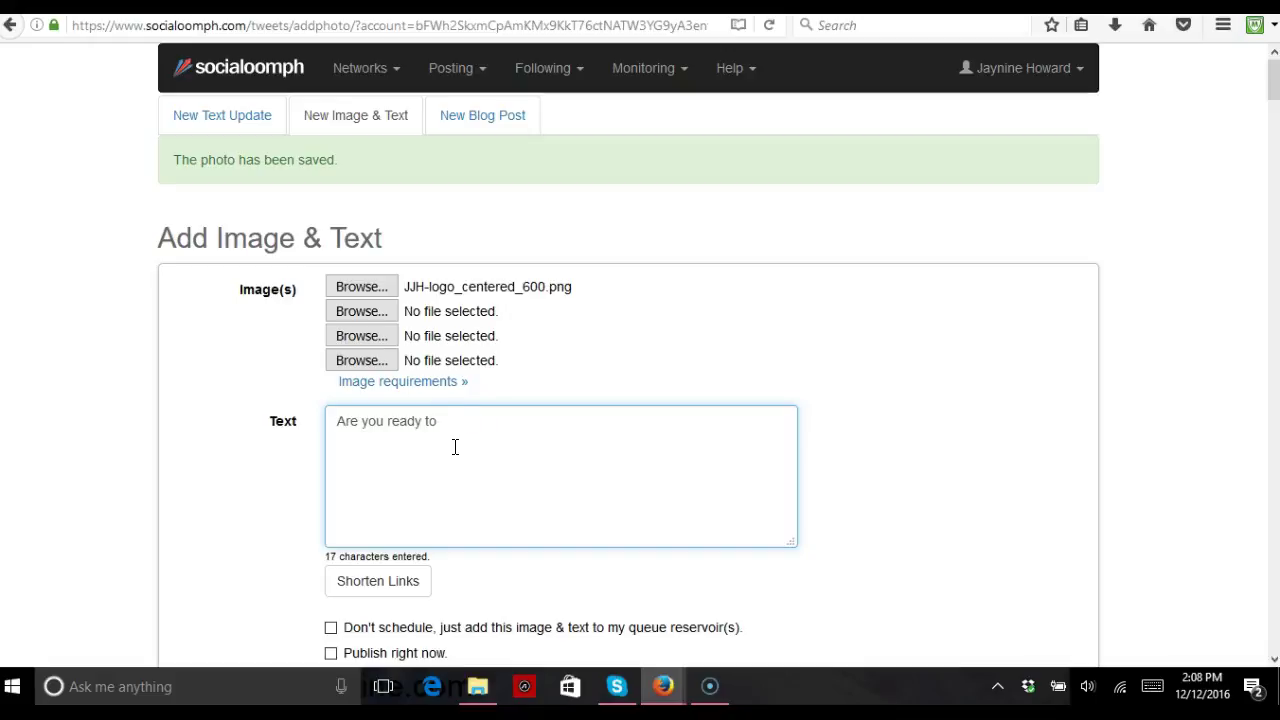
text(jumpstart your)
key(BackSpace)
key(BackSpace)
key(BackSpace)
key(BackSpace)
key(BackSpace)
key(BackSpace)
key(BackSpace)
key(BackSpace)
key(BackSpace)
key(BackSpace)
text(areer in 2017)
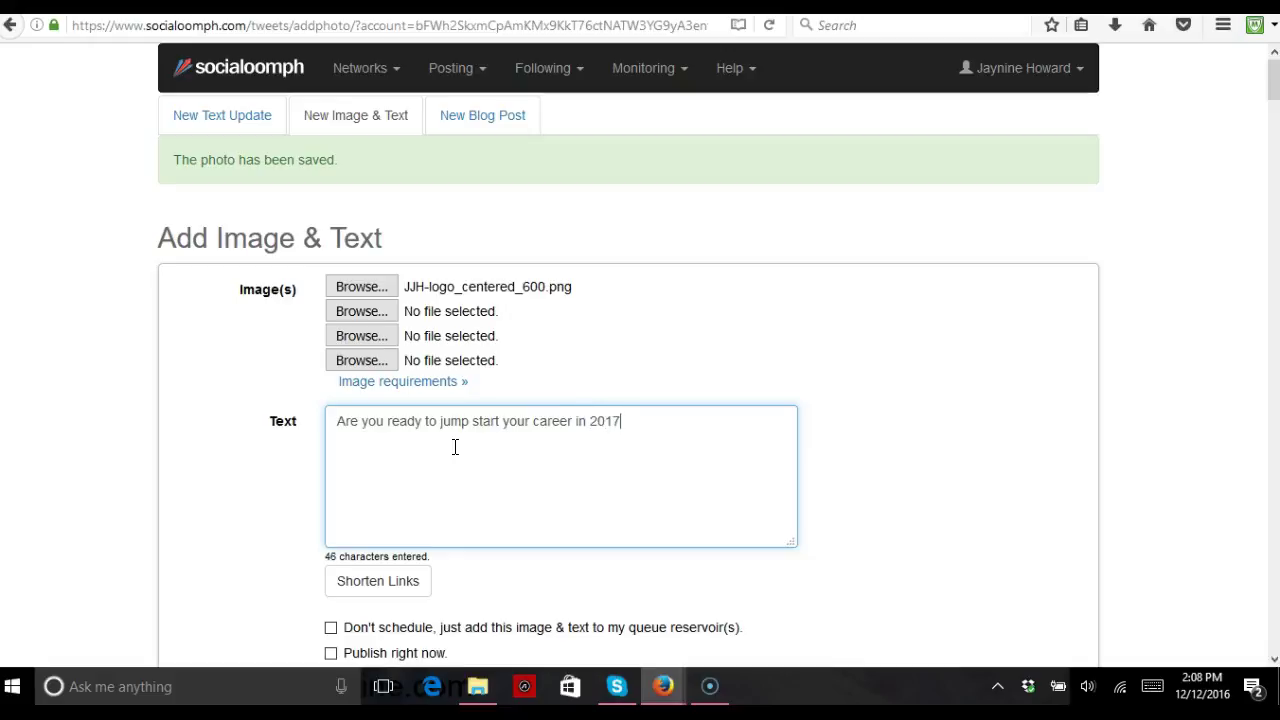
Continue the update text with "? Contact me today and sign a contract and delay your payments until 2017.".
text(? Contact me for more)
key(BackSpace)
key(BackSpace)
key(BackSpace)
key(BackSpace)
key(BackSpace)
key(BackSpace)
text(dy to jump start your career in 2017? Contact me today a)
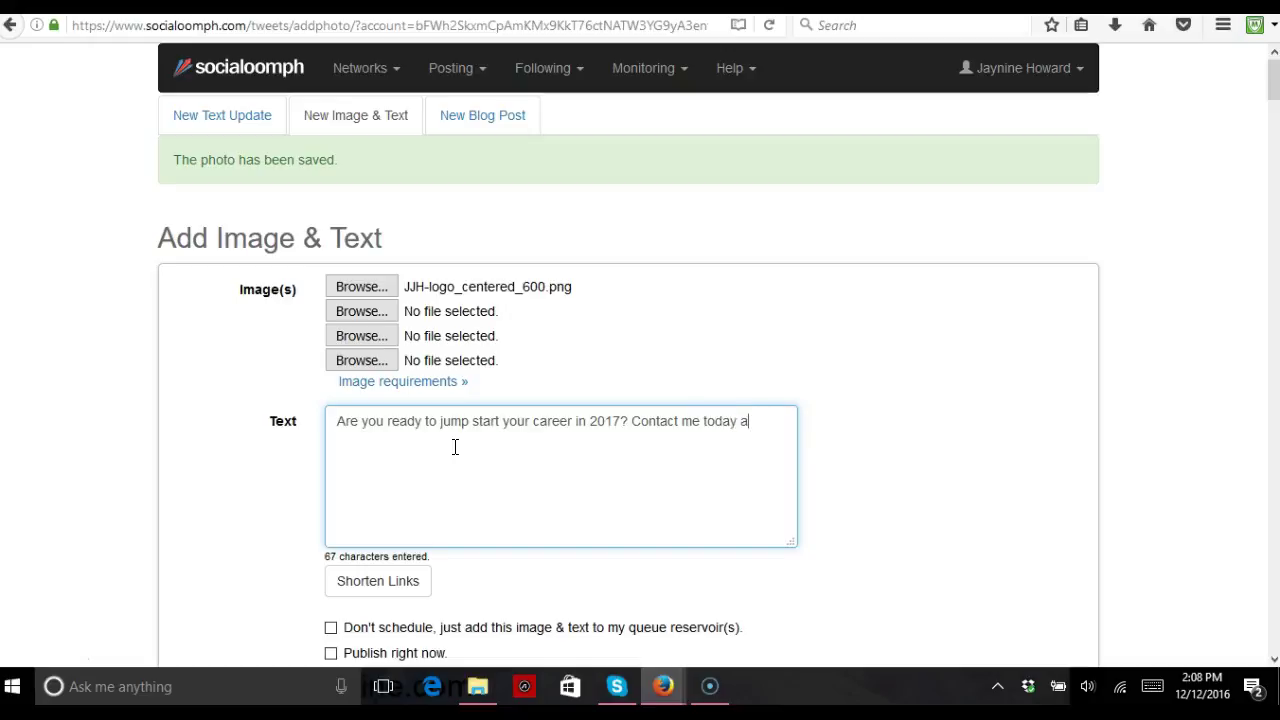
text(nd sign a contract and delay your p)
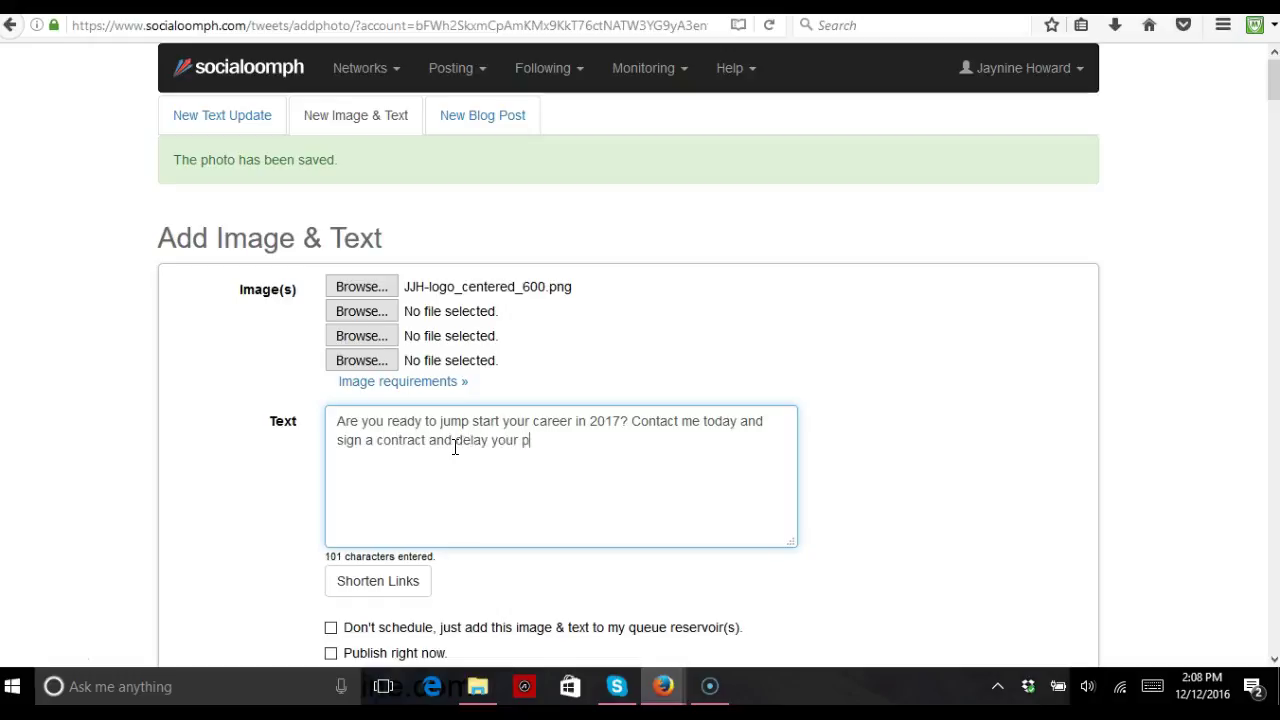
text(ayments until)
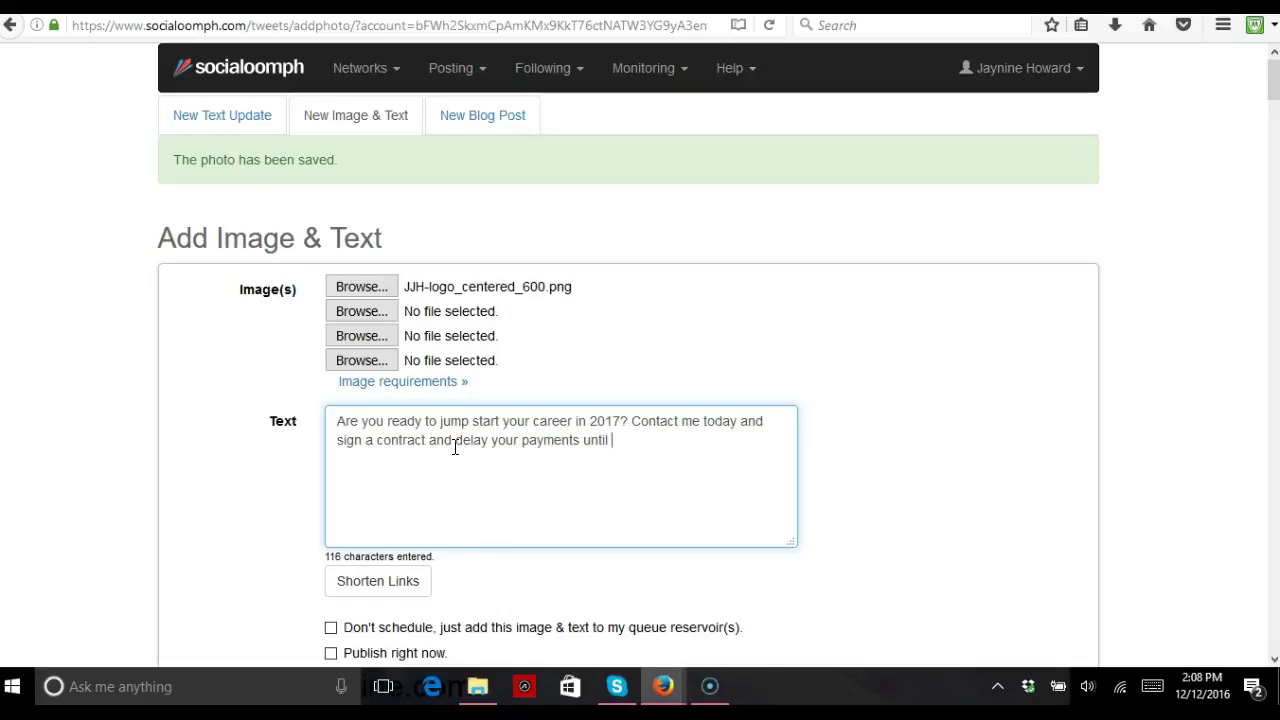
text( 2017.)
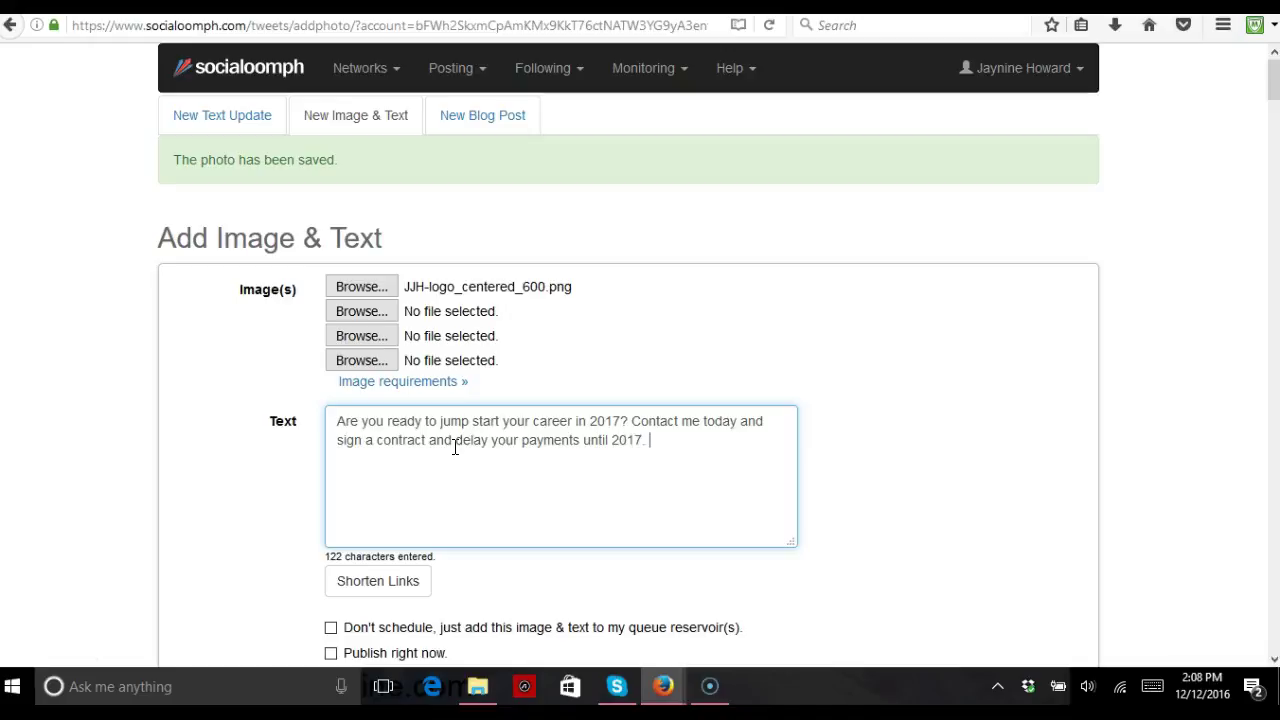
text(http://jjhowardassociates.com/)
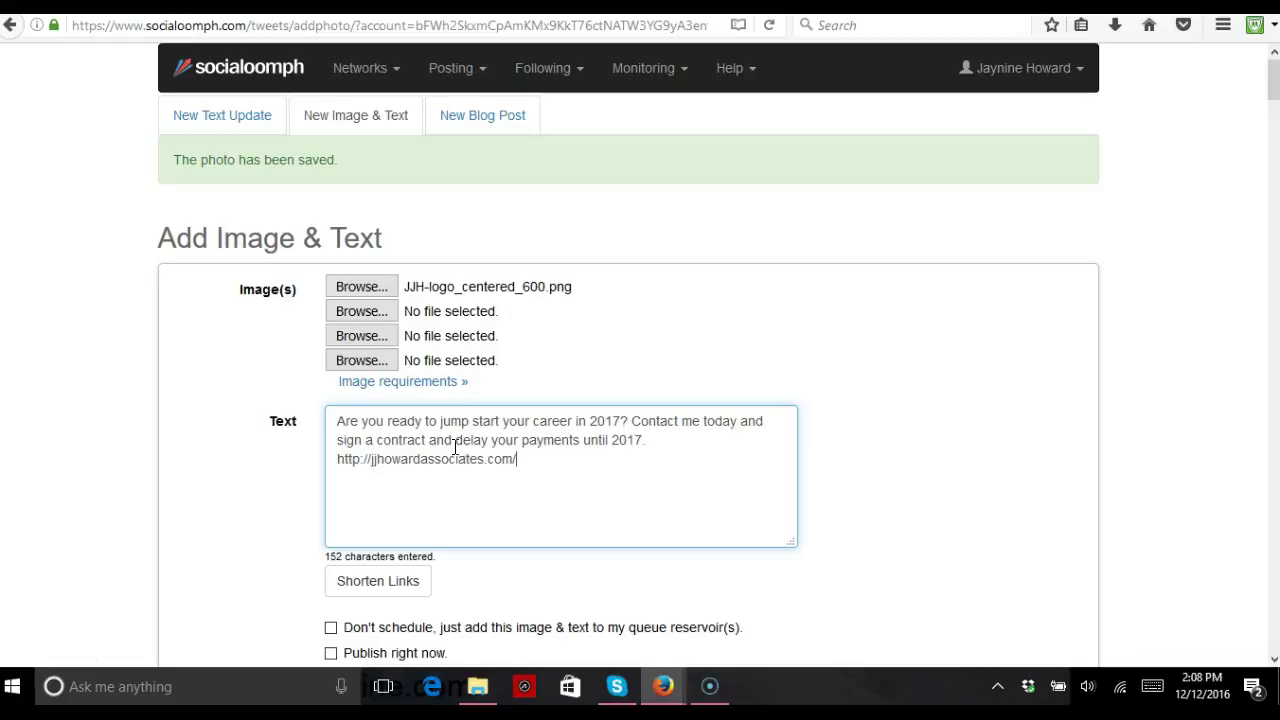
scroll(457, 528, down, 2)
click(394, 477)
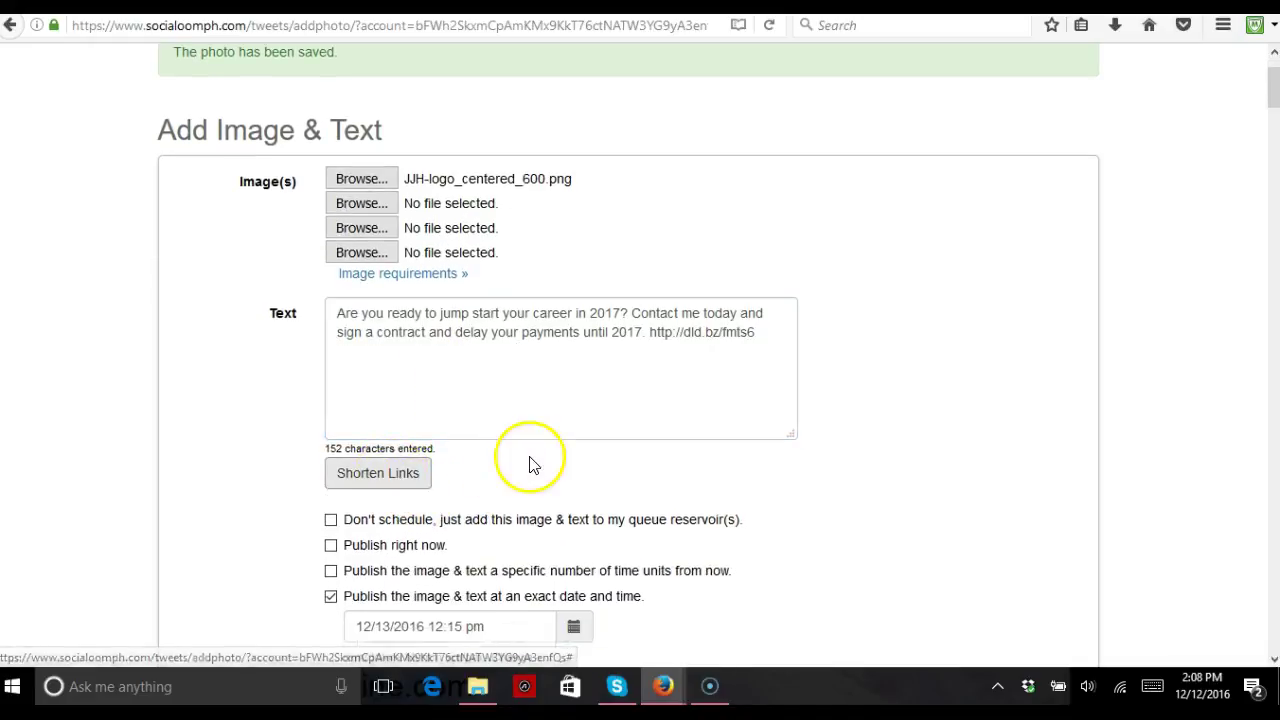
Clear the exact publishing date and time of the career update.
scroll(530, 465, down, 4)
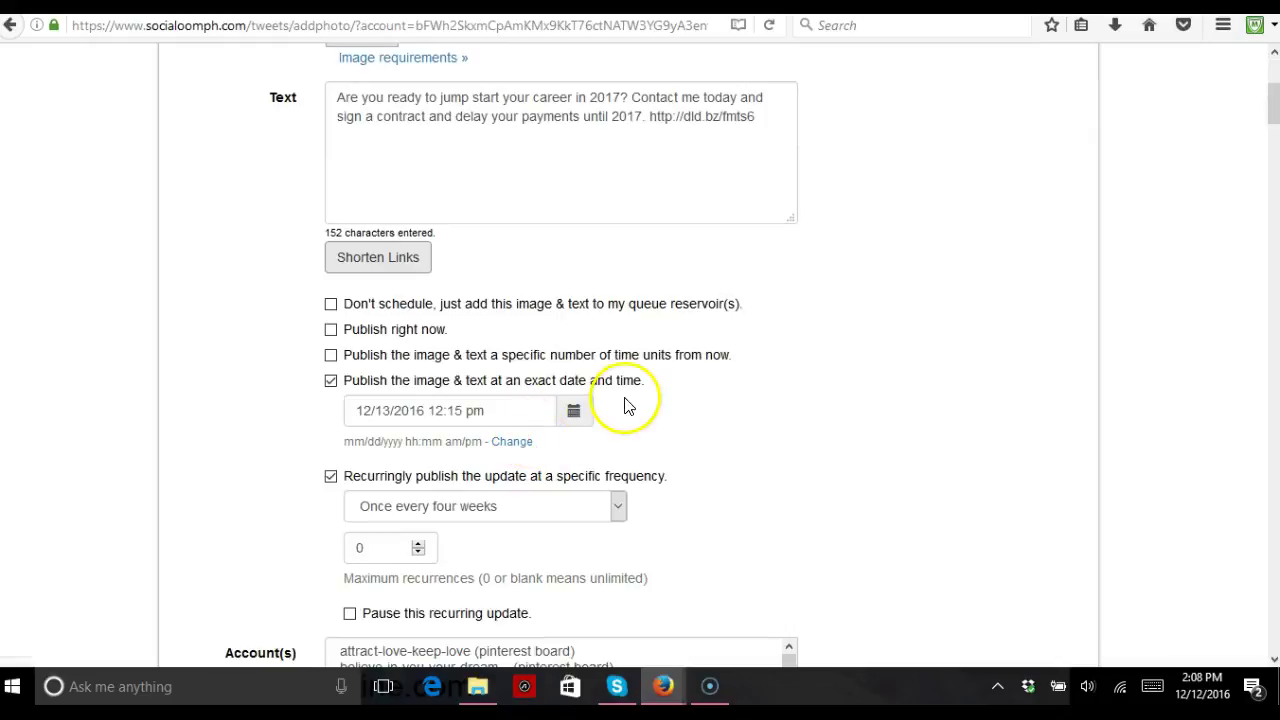
click(575, 414)
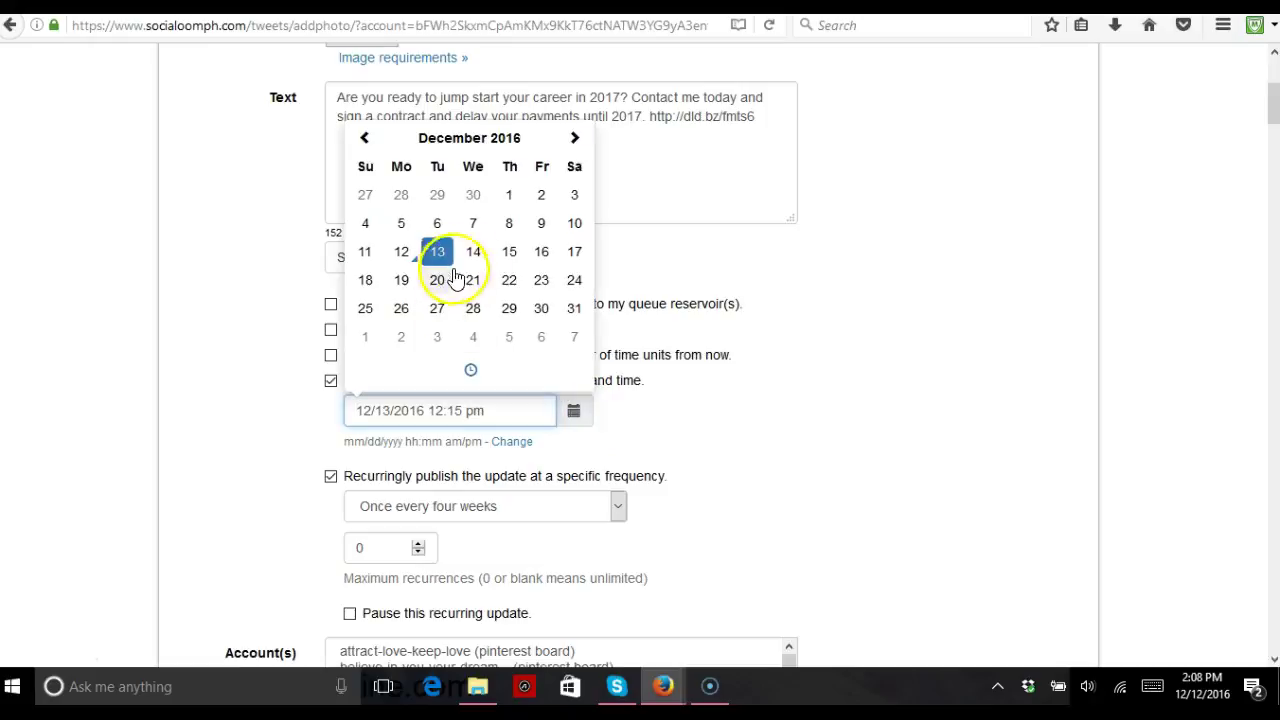
click(437, 412)
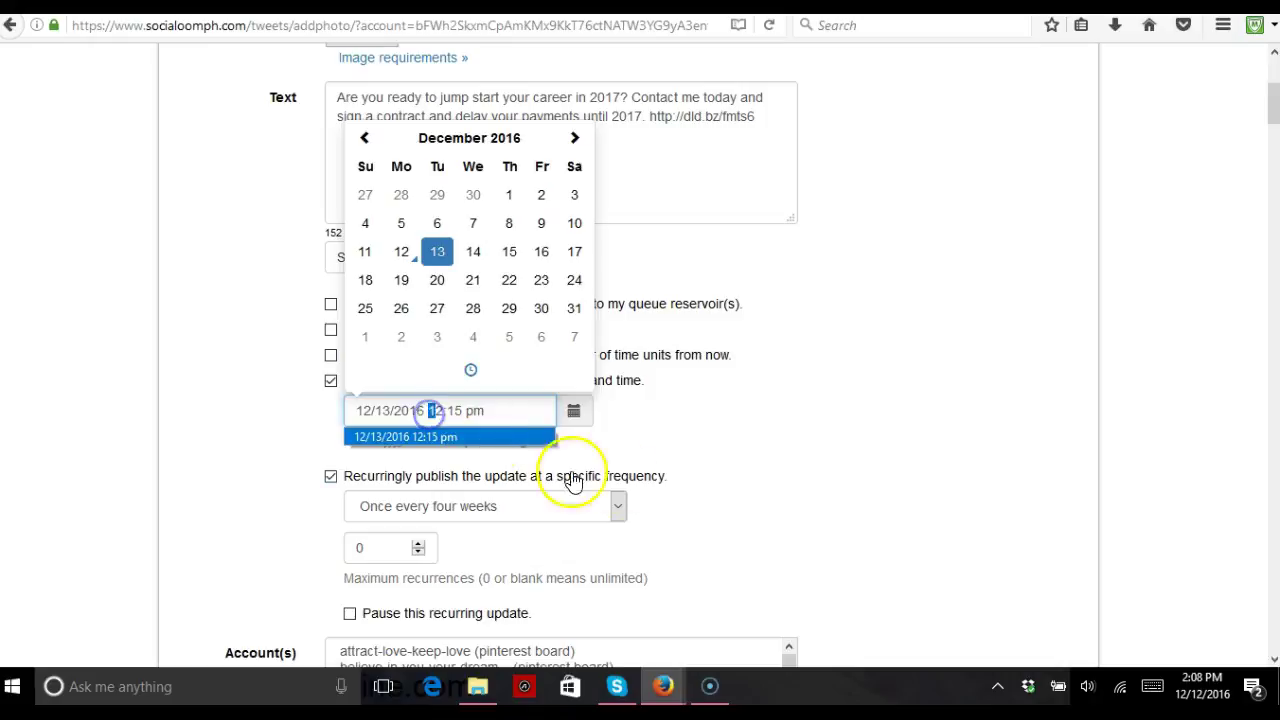
key(ctrl+a)
key(BackSpace)
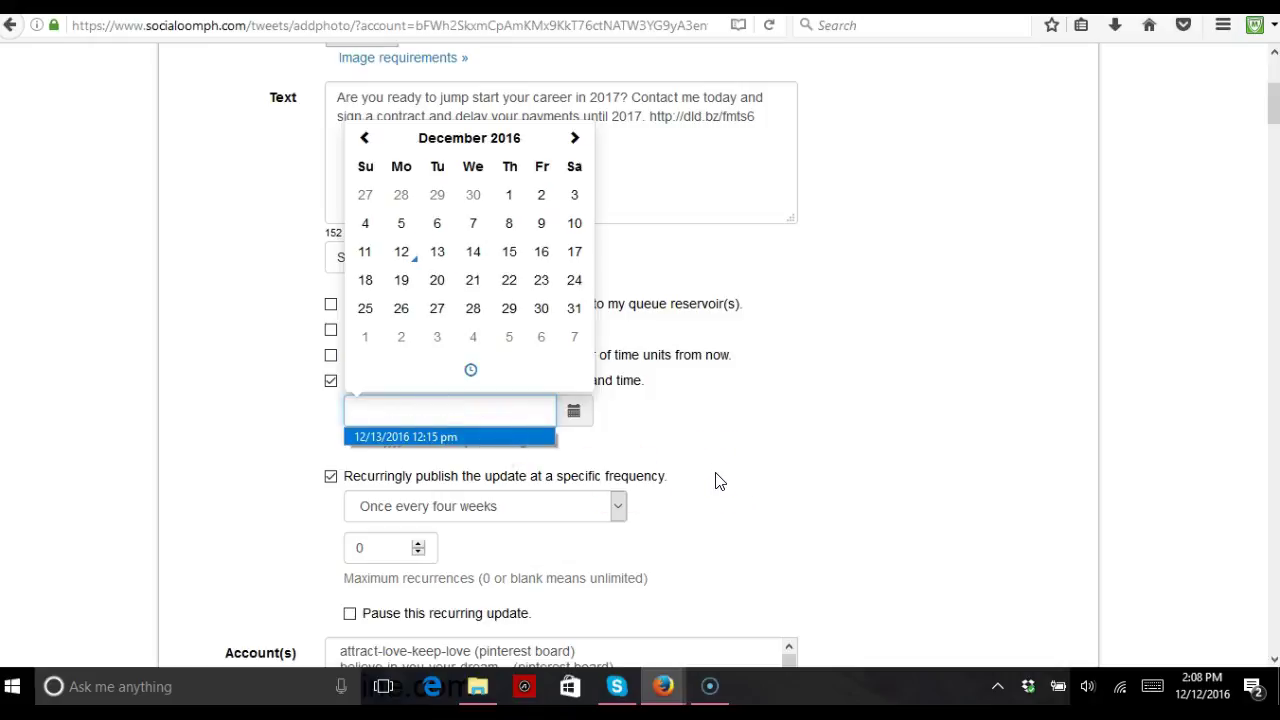